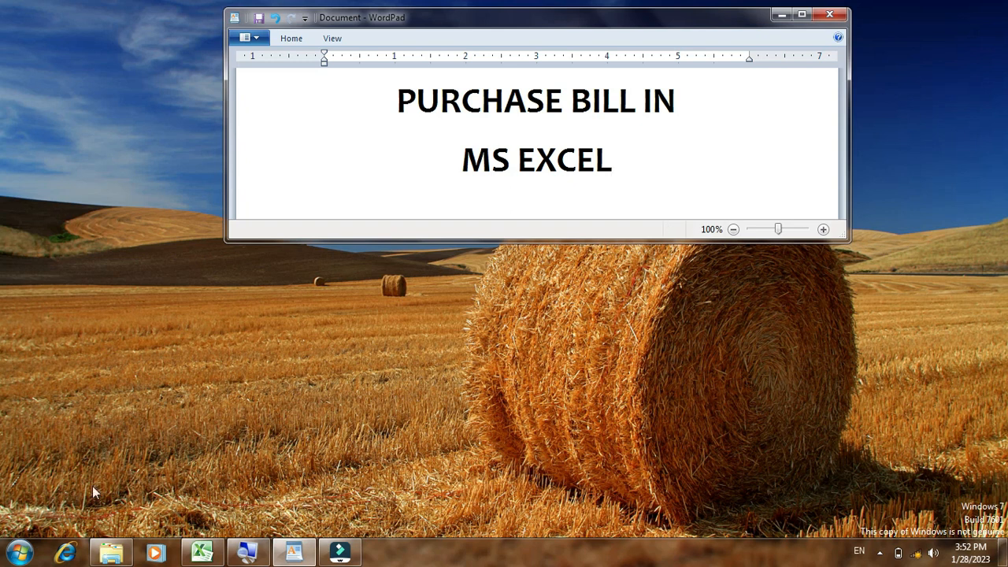
Step: Launch Microsoft Excel through the Windows Run dialog with the command excel
{"action": "left_click", "coordinate": [24, 555]}
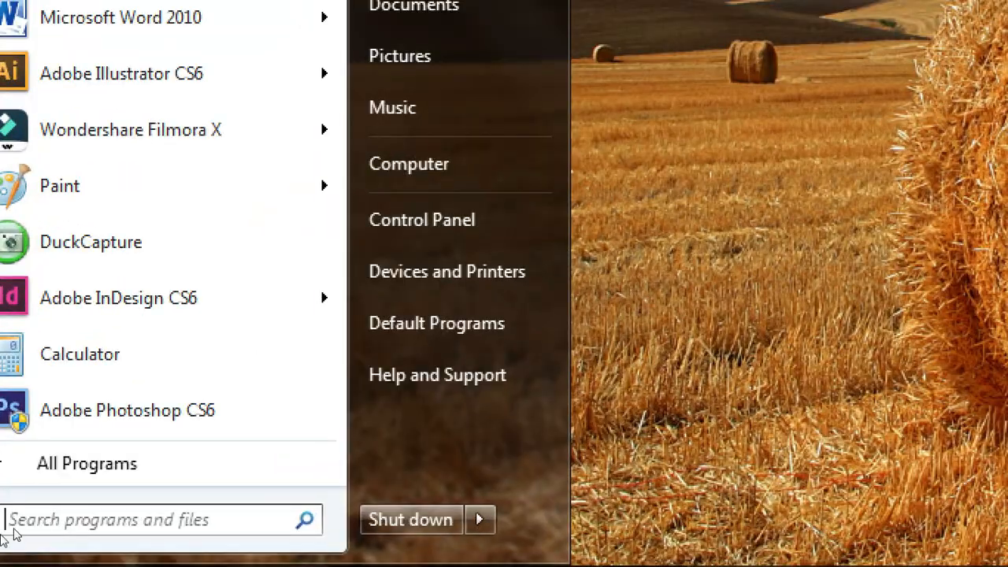
{"action": "type", "text": "run"}
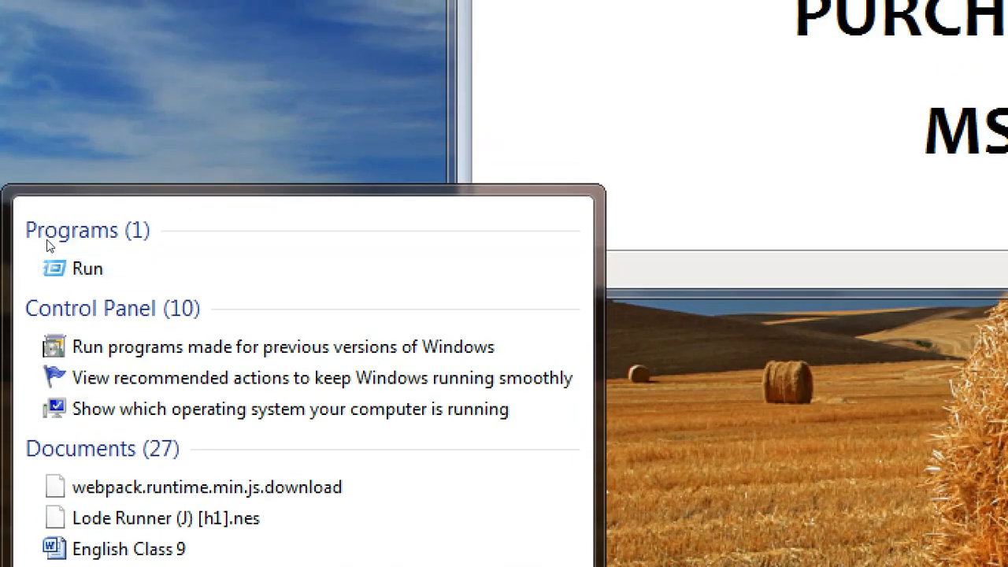
{"action": "key", "text": "Return"}
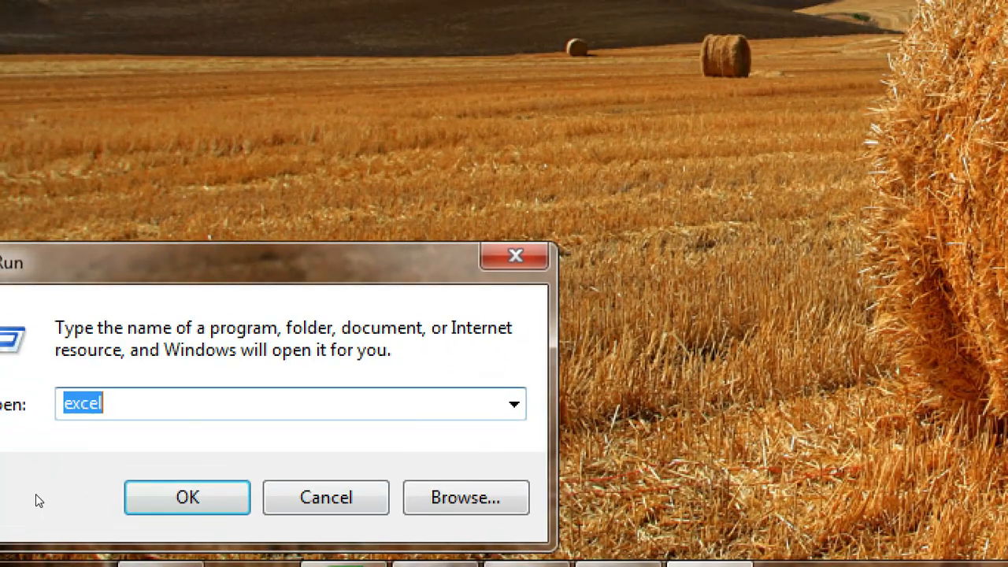
{"action": "key", "text": "BackSpace"}
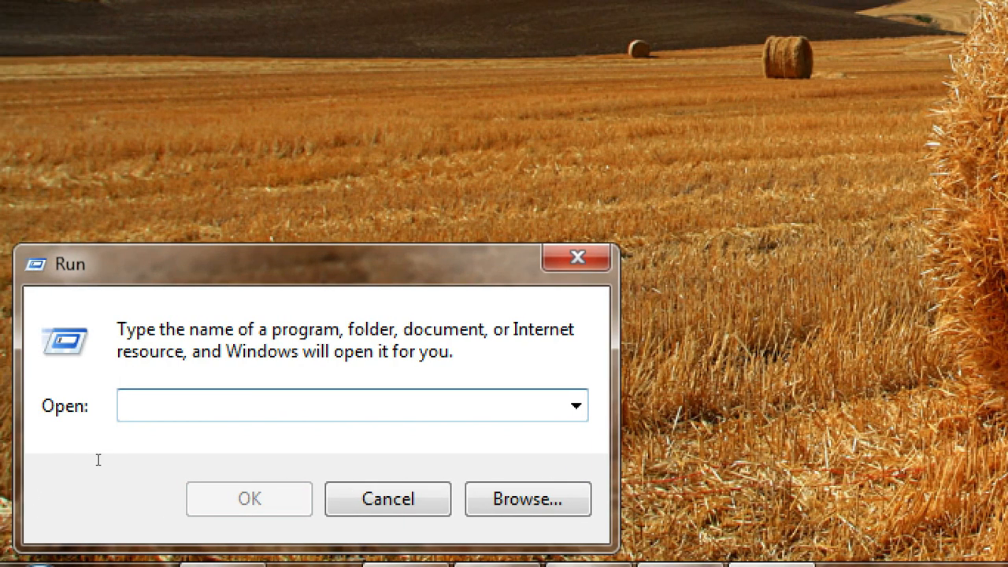
{"action": "type", "text": "excel"}
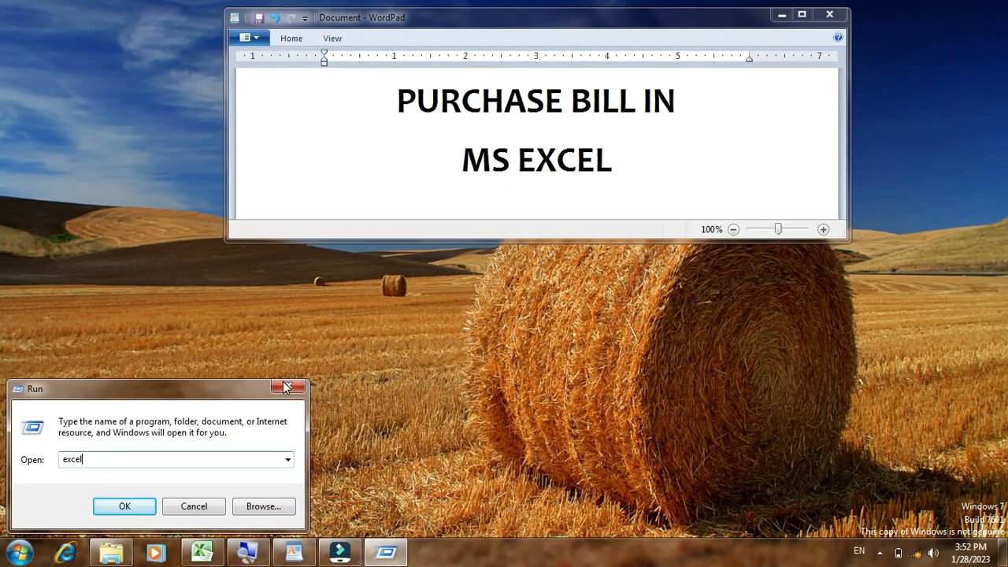
{"action": "key", "text": "Return"}
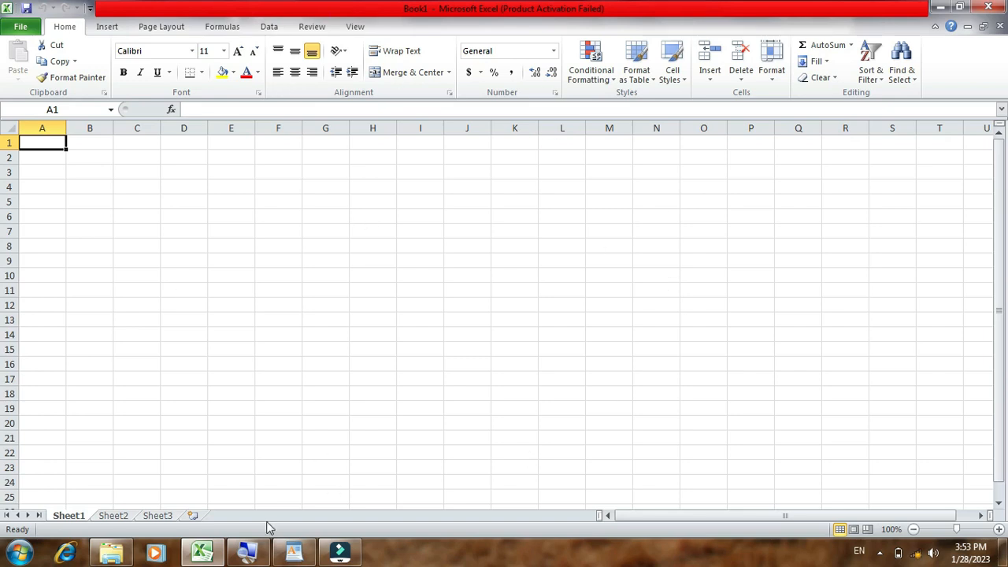
{"action": "left_click", "coordinate": [16, 28]}
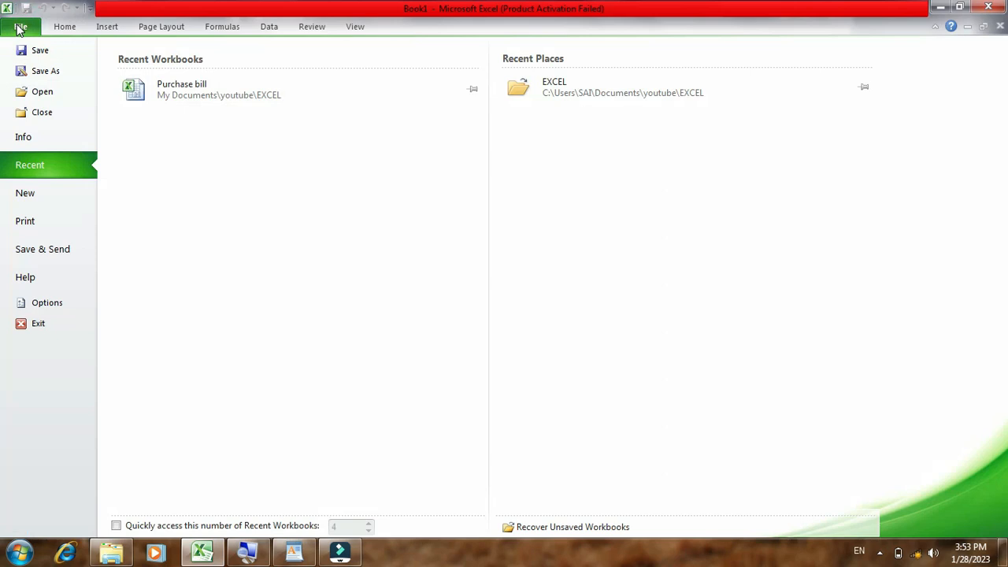
{"action": "left_click", "coordinate": [18, 28]}
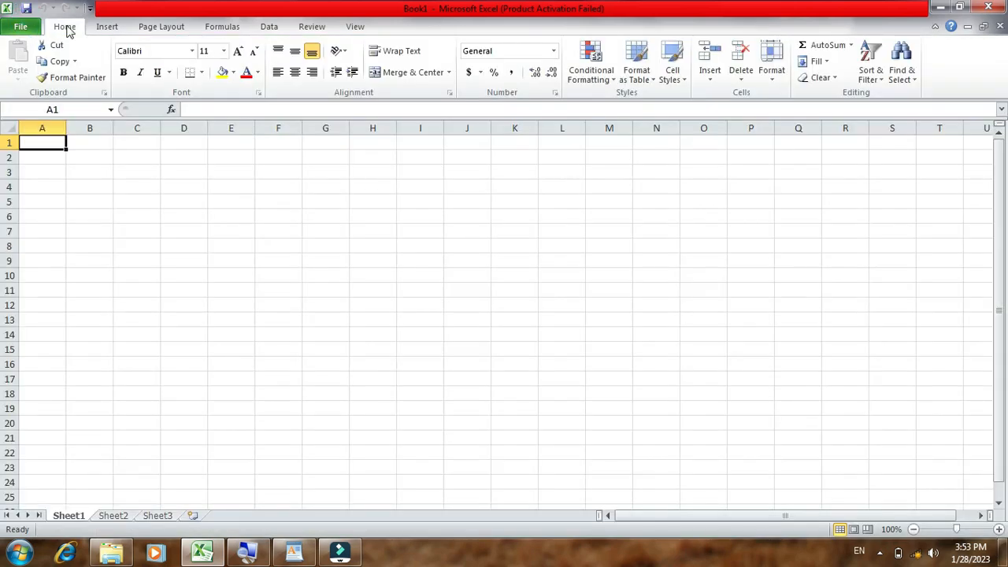
{"action": "left_click", "coordinate": [109, 27]}
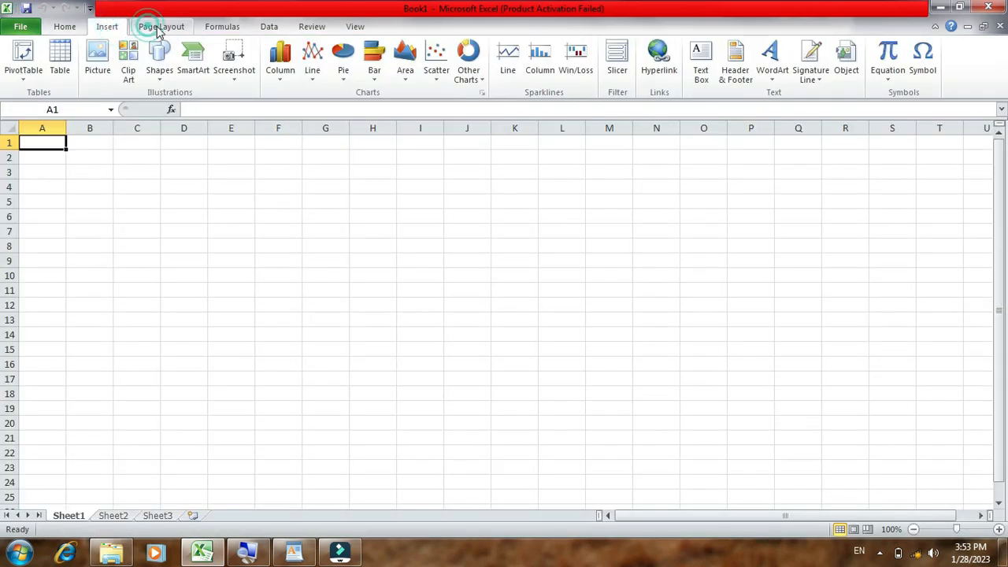
{"action": "left_click", "coordinate": [149, 27]}
{"action": "left_click", "coordinate": [59, 28]}
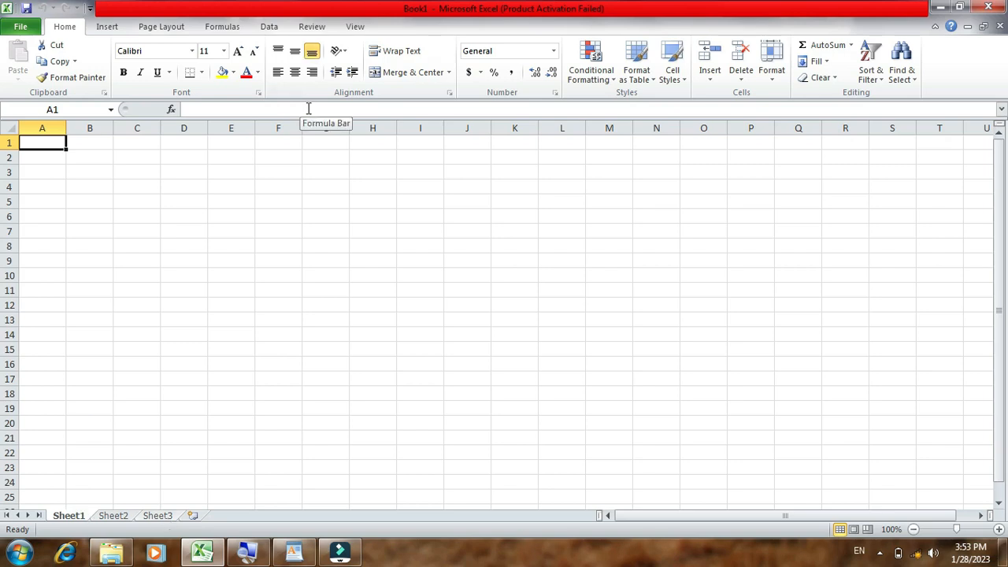
Step: Add two new worksheets to the workbook and return to Sheet1
{"action": "left_click", "coordinate": [194, 517]}
{"action": "left_click", "coordinate": [239, 516]}
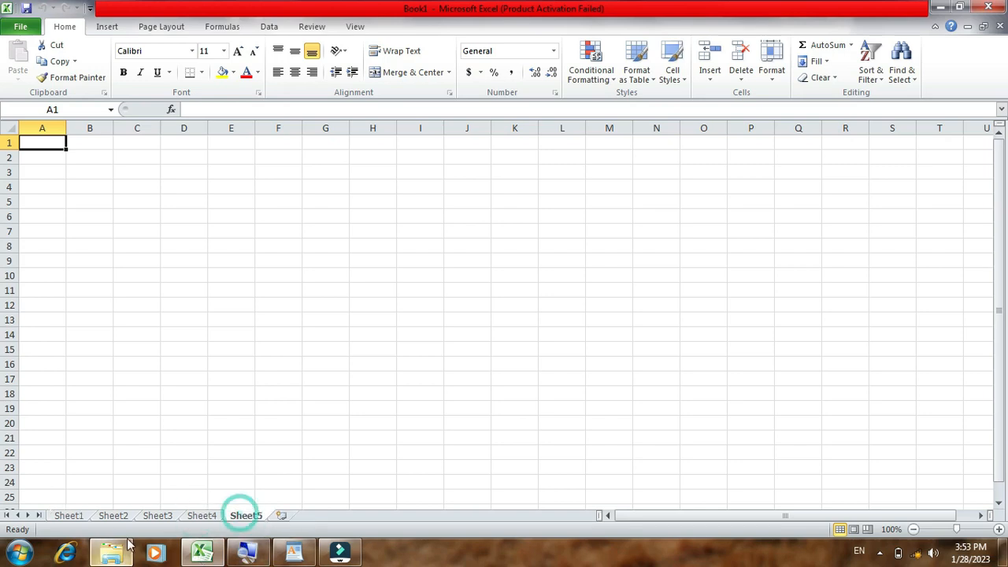
{"action": "left_click", "coordinate": [77, 517]}
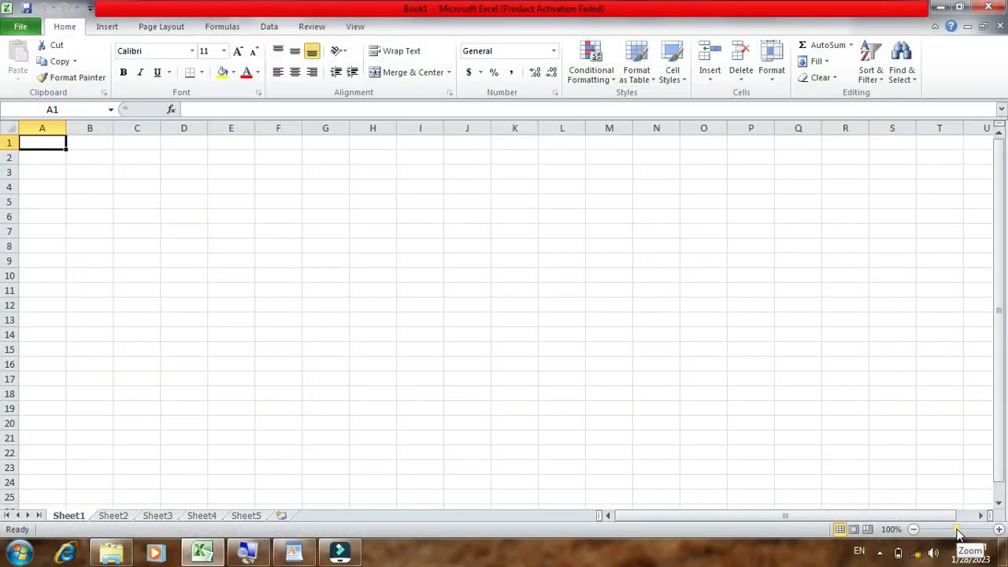
Step: Merge and center cells A1 through G1 on Sheet1
{"action": "left_click_drag", "start_coordinate": [956, 530], "coordinate": [971, 534]}
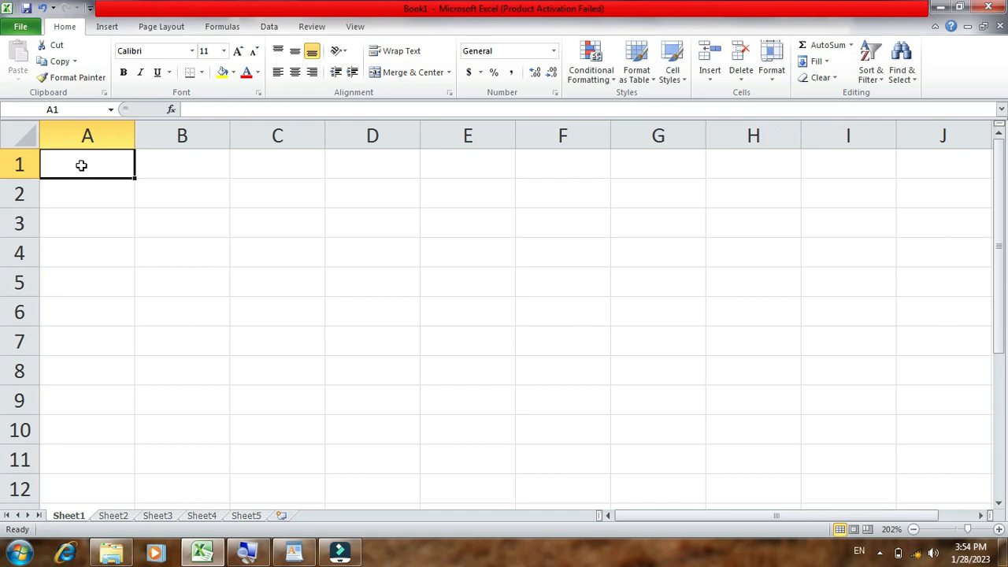
{"action": "left_click", "coordinate": [164, 204]}
{"action": "left_click_drag", "start_coordinate": [165, 208], "coordinate": [280, 285]}
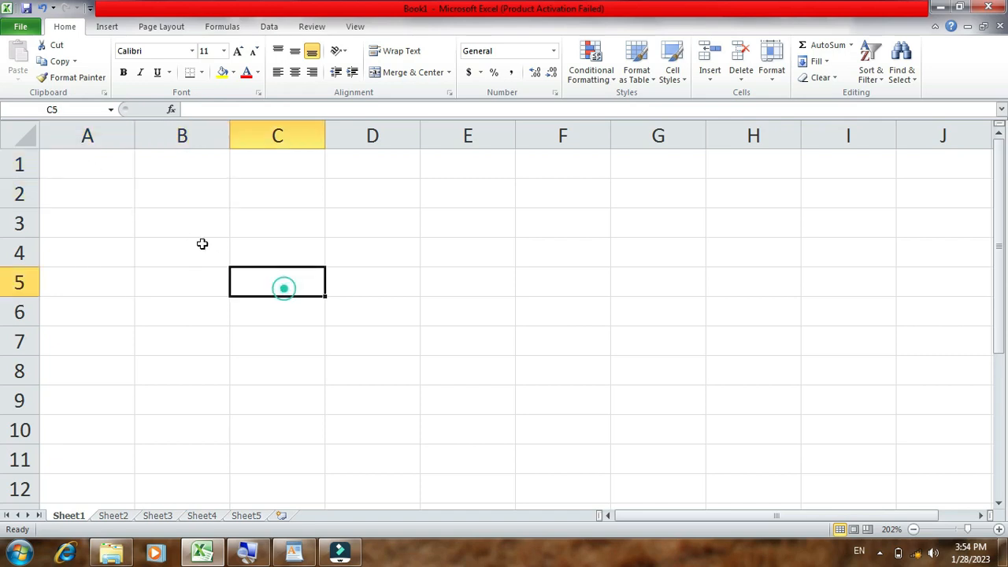
{"action": "left_click", "coordinate": [102, 156]}
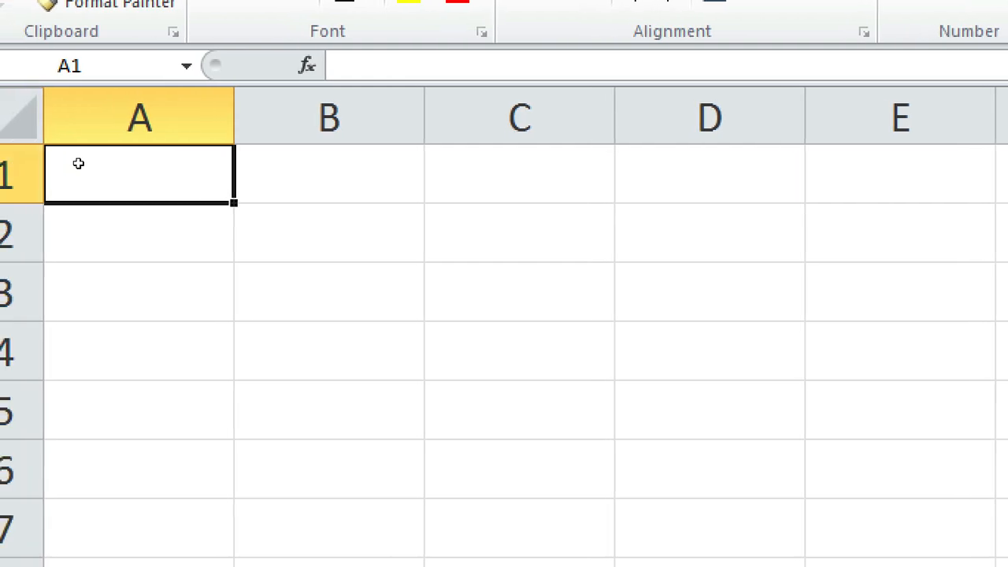
{"action": "left_click_drag", "start_coordinate": [78, 163], "coordinate": [882, 160]}
{"action": "left_click_drag", "start_coordinate": [627, 163], "coordinate": [710, 163]}
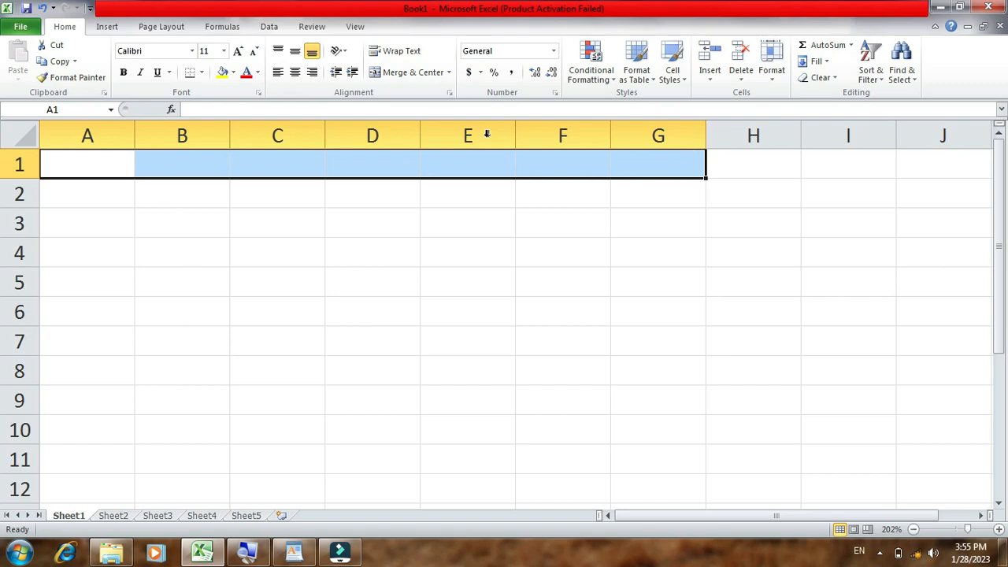
{"action": "left_click", "coordinate": [408, 72]}
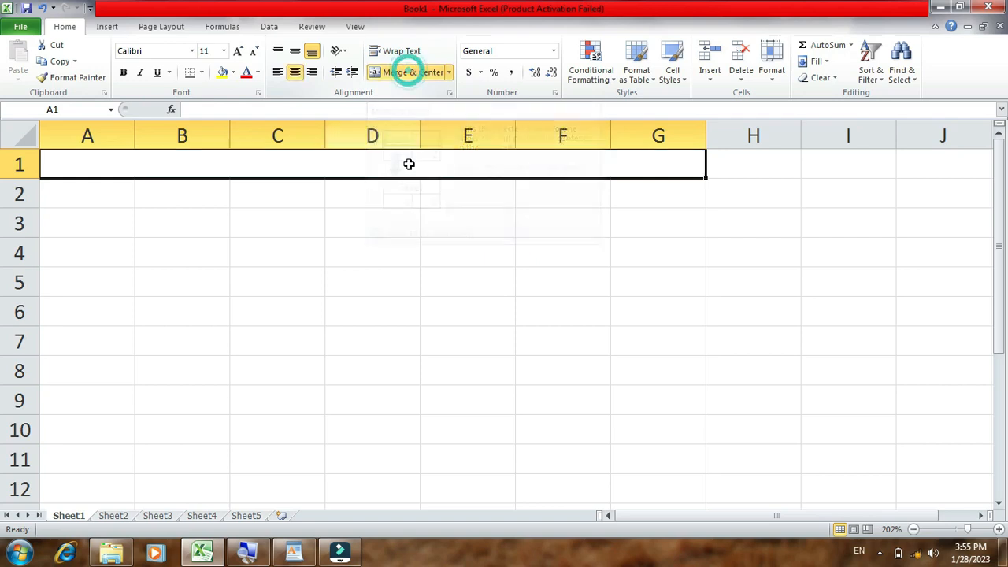
Step: Enter the title Purchase Bill in the merged cell of row 1
{"action": "double_click", "coordinate": [354, 166]}
{"action": "type", "text": "Purchase Bill"}
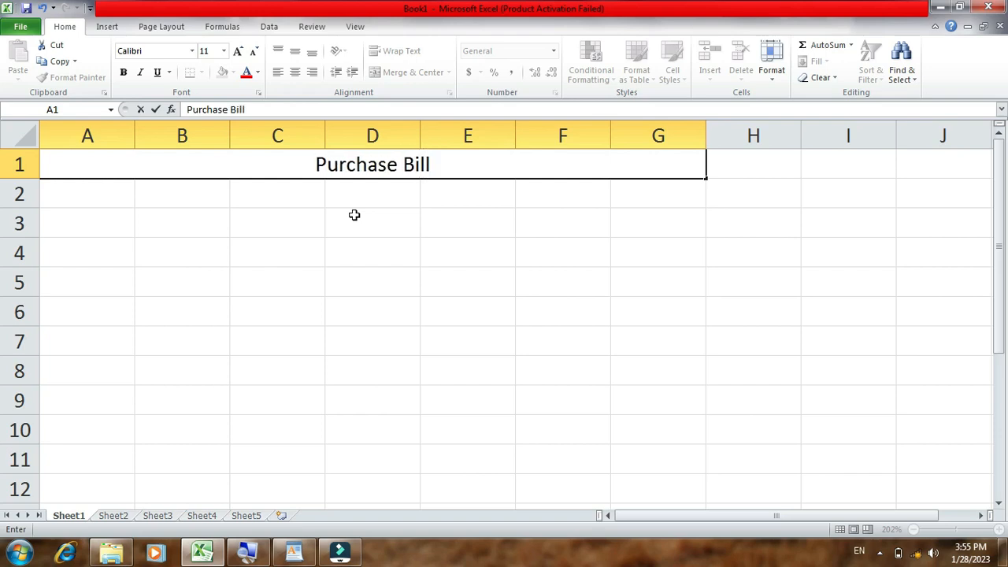
{"action": "key", "text": "Return"}
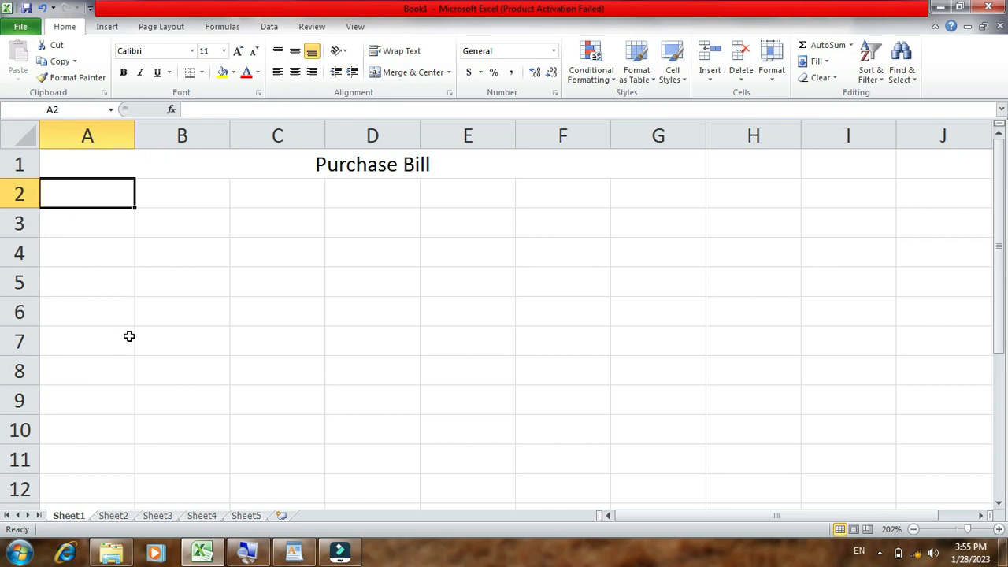
Step: Enter the column headings S.N, Items and Quantity in cells A2 to C2
{"action": "type", "text": "S.N"}
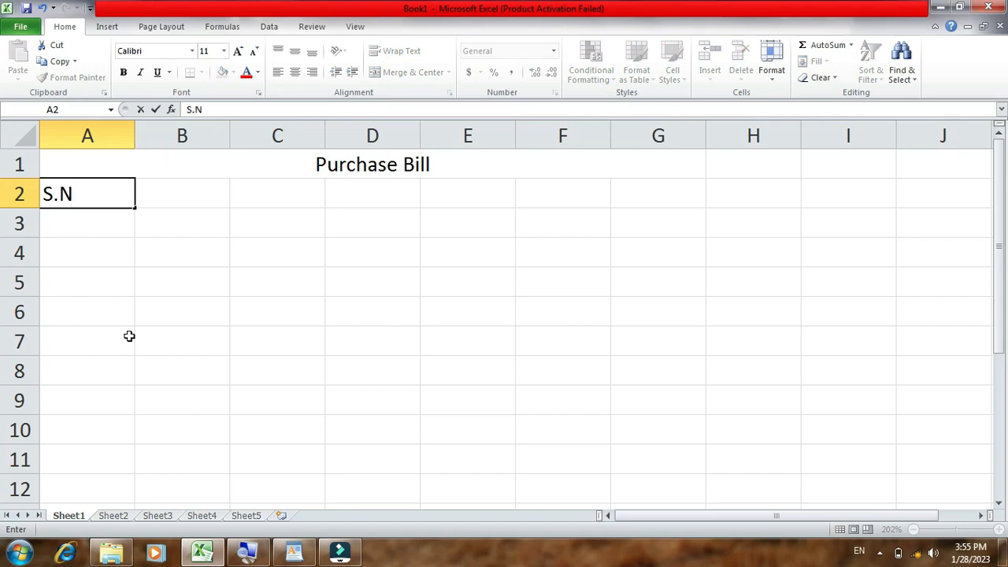
{"action": "key", "text": "Tab"}
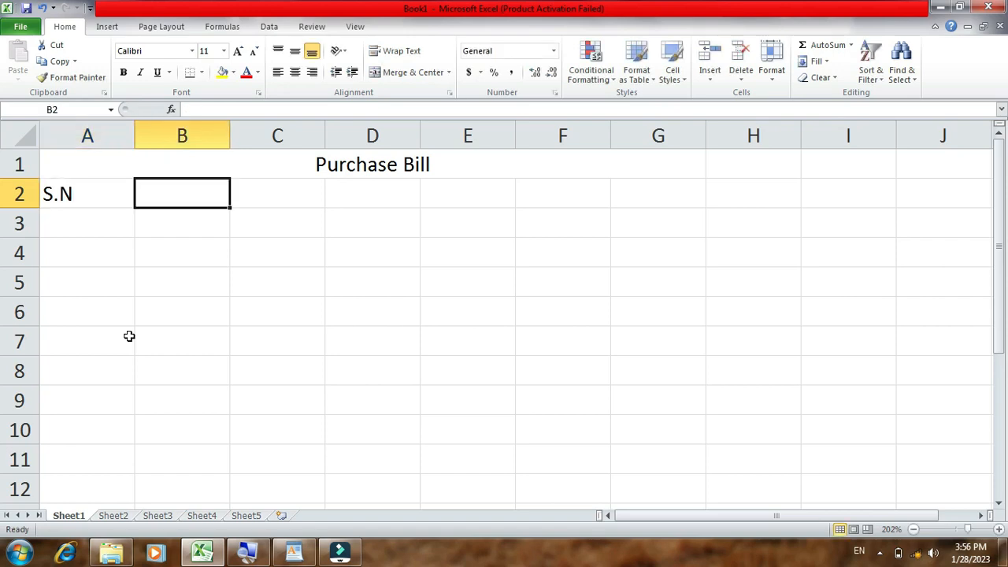
{"action": "type", "text": "Items"}
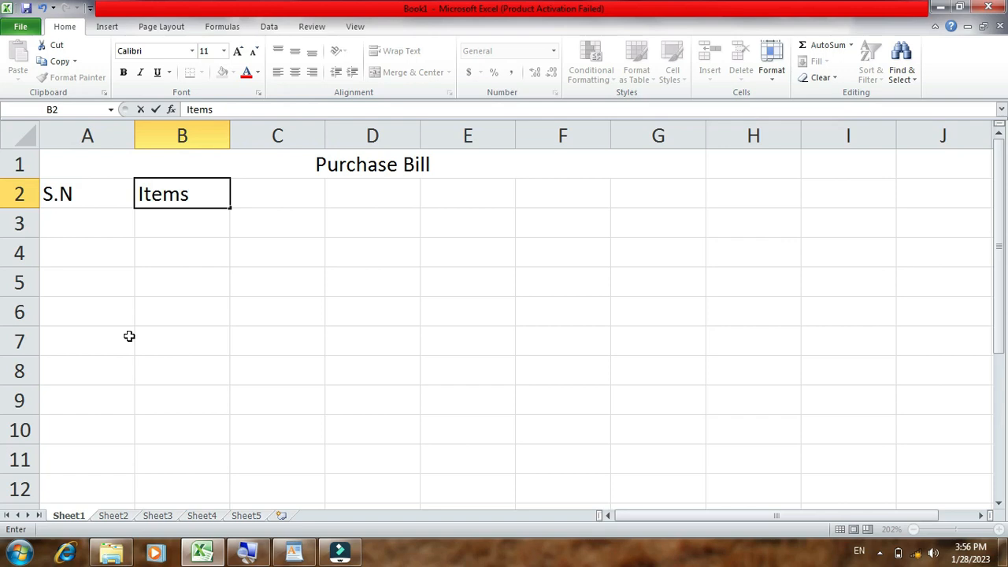
{"action": "key", "text": "Tab"}
{"action": "type", "text": "Quantity"}
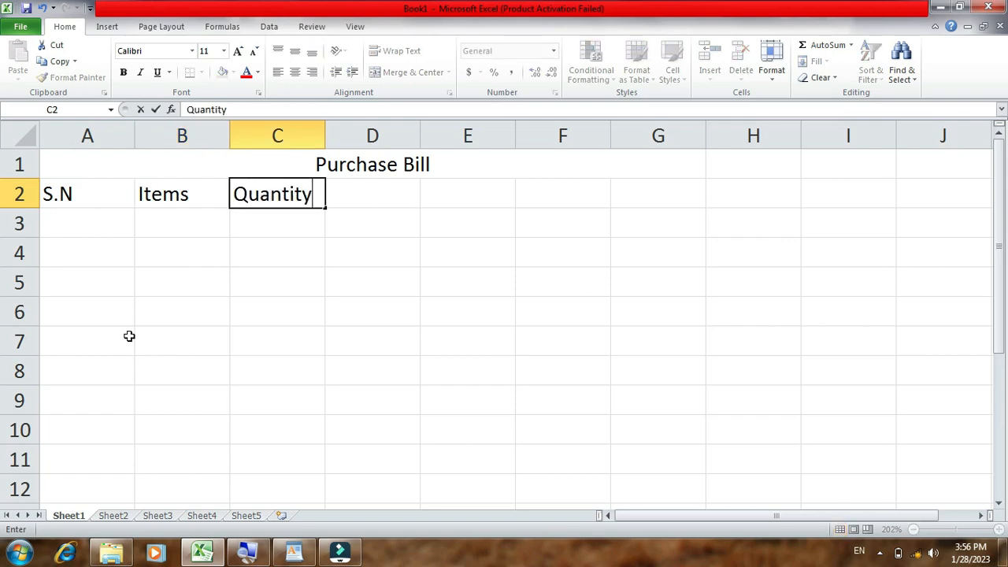
{"action": "key", "text": "Tab"}
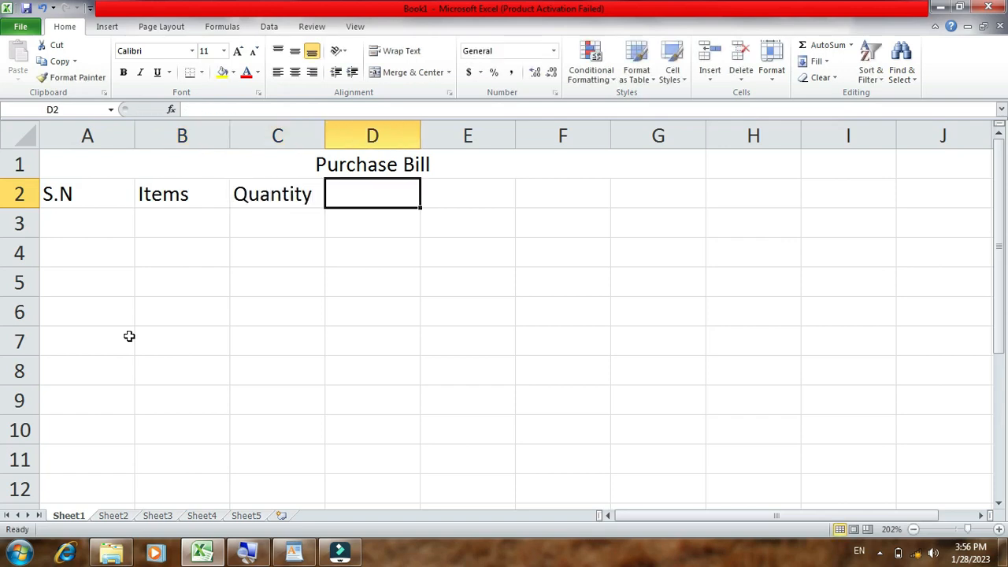
Step: Enter the column headings Rate, Amount and Discount in cells D2 to F2
{"action": "type", "text": "Rate"}
{"action": "key", "text": "Tab"}
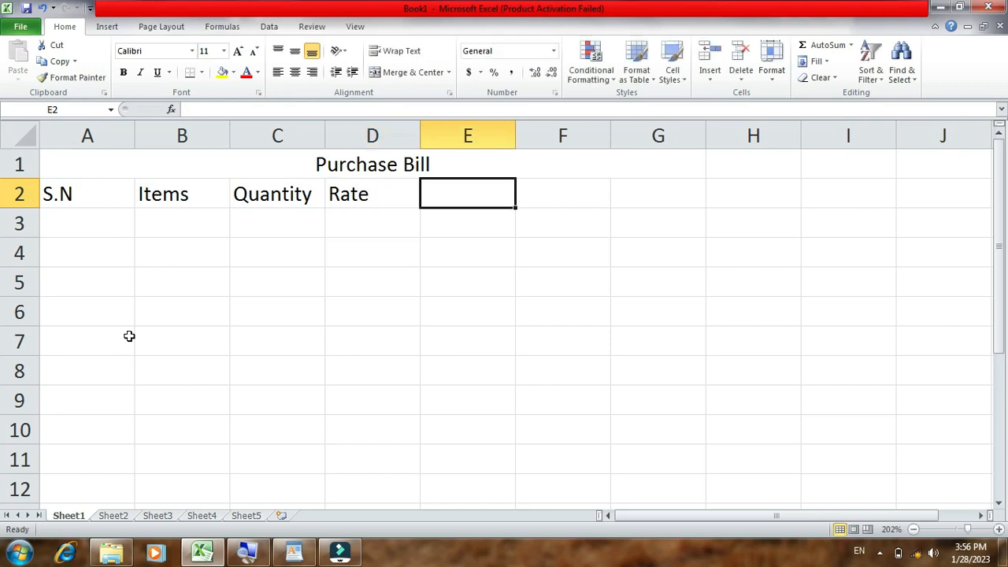
{"action": "type", "text": "Amount"}
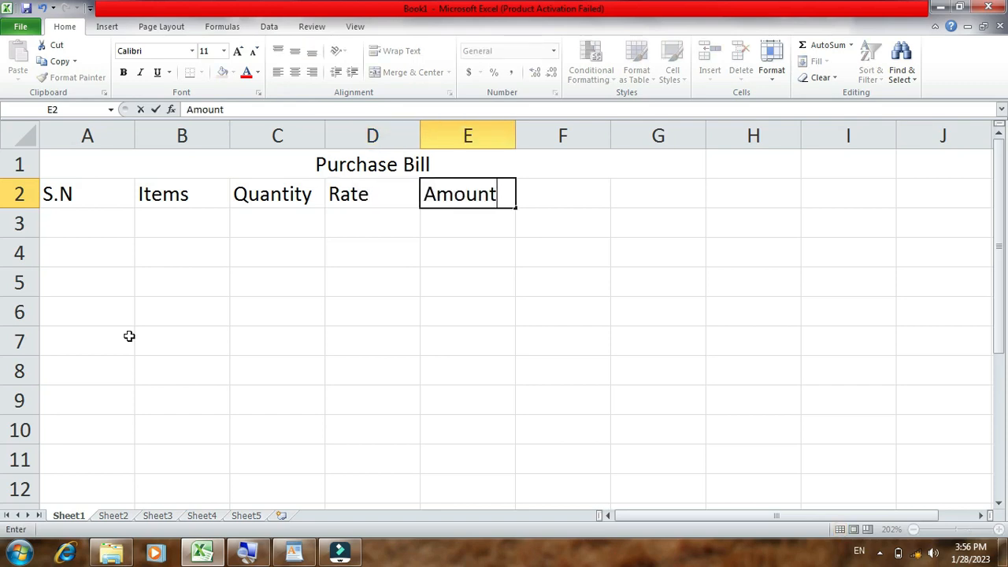
{"action": "key", "text": "Tab"}
{"action": "type", "text": "Discount"}
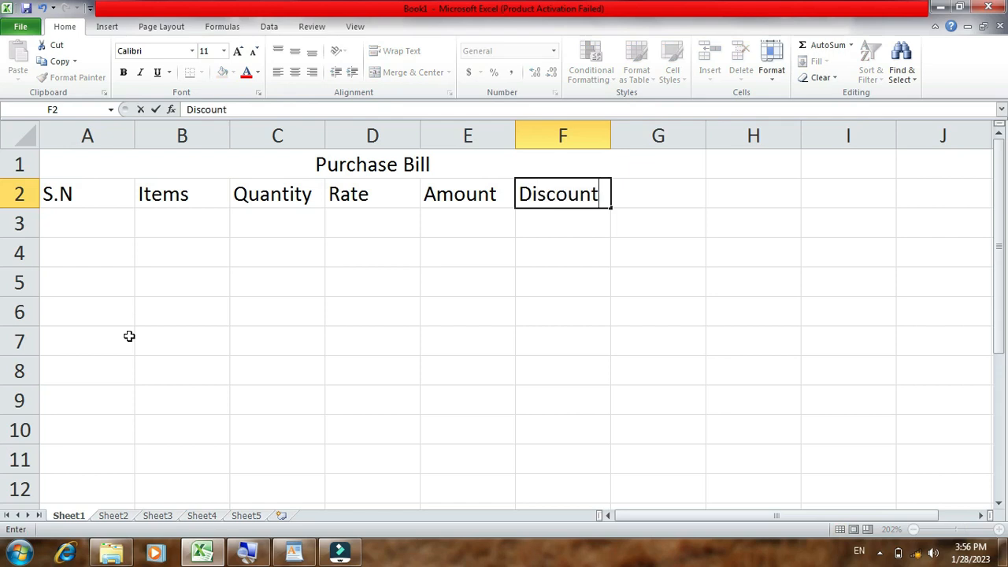
{"action": "key", "text": "Tab"}
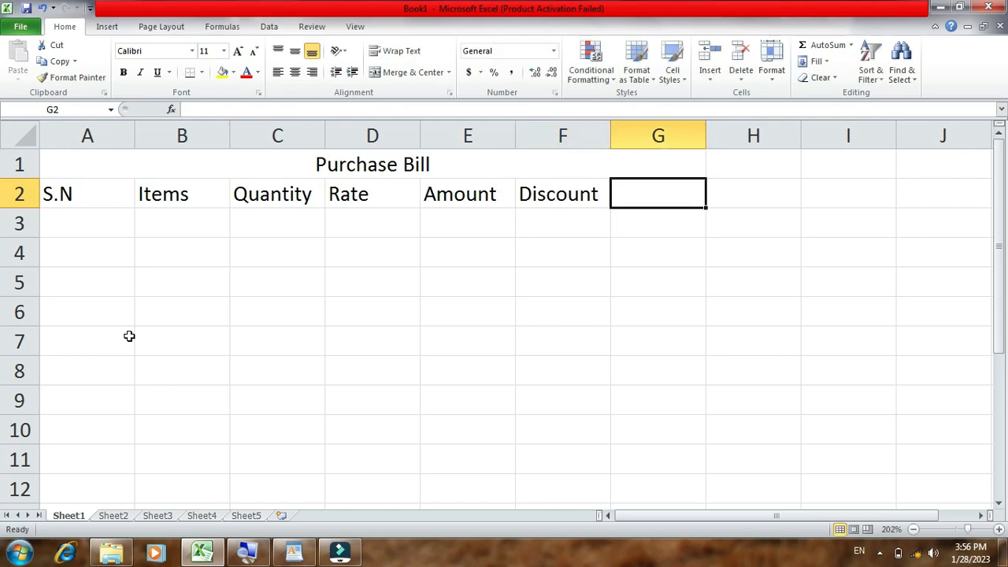
Step: Enter the heading Net Amount in cell G2 and widen column G to fit it
{"action": "type", "text": "Net "}
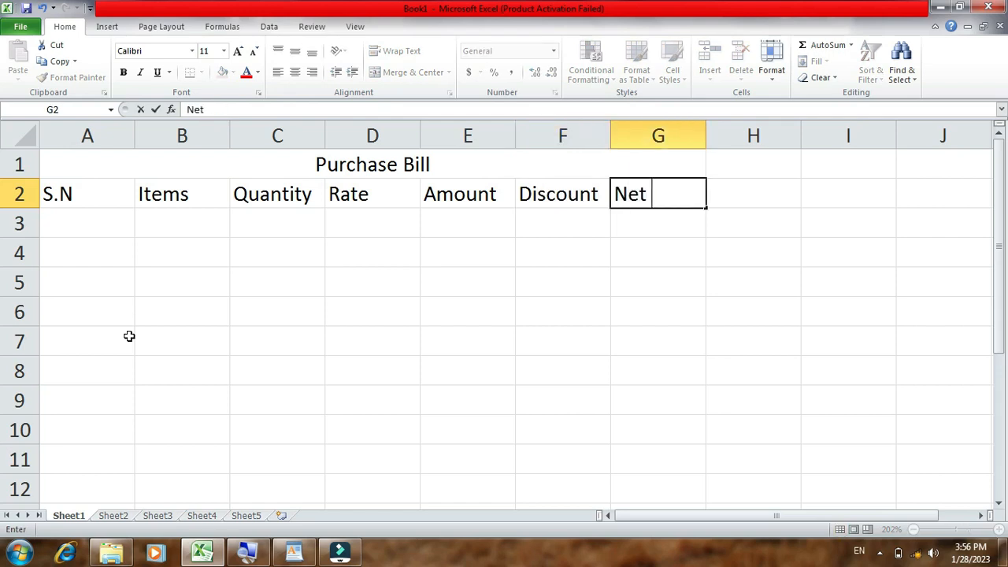
{"action": "type", "text": "Amunt"}
{"action": "key", "text": "BackSpace"}
{"action": "key", "text": "BackSpace"}
{"action": "key", "text": "BackSpace"}
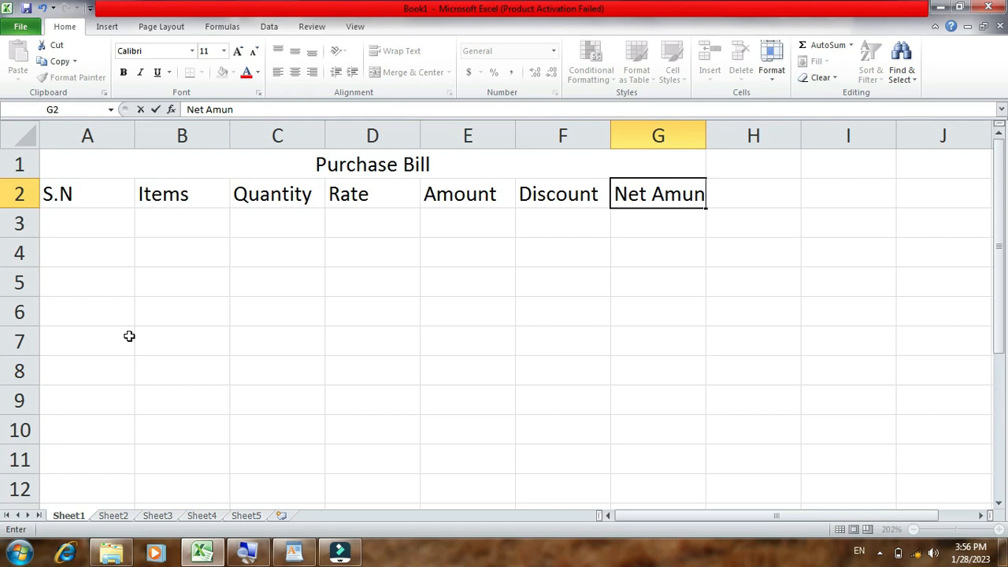
{"action": "type", "text": "ount"}
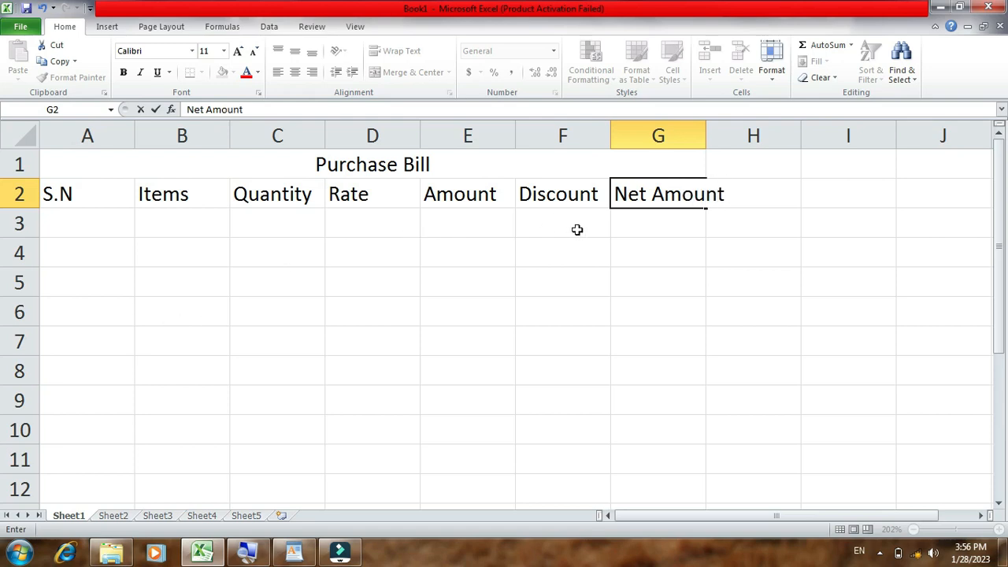
{"action": "key", "text": "Tab"}
{"action": "left_click", "coordinate": [690, 193]}
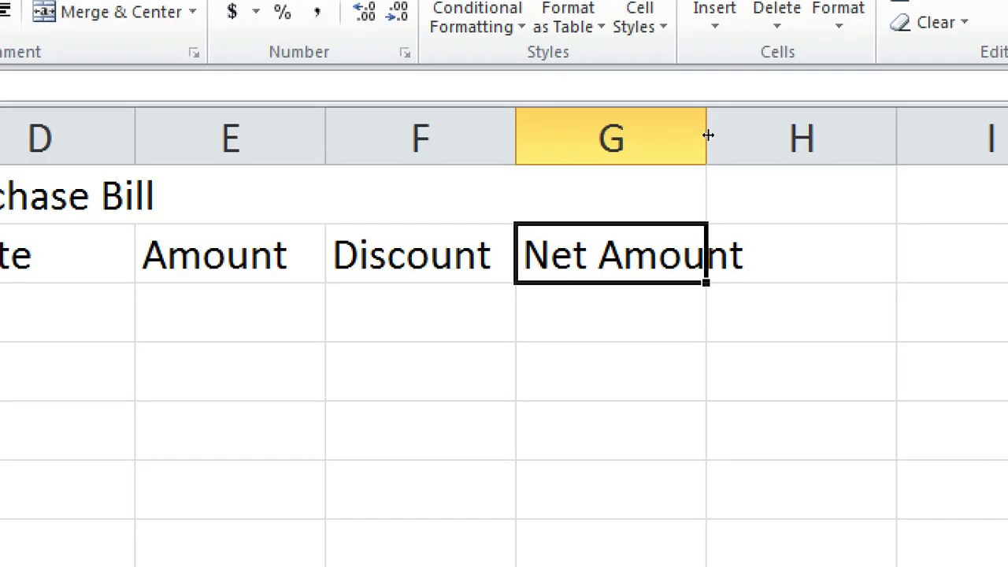
{"action": "left_click_drag", "start_coordinate": [708, 136], "coordinate": [751, 137]}
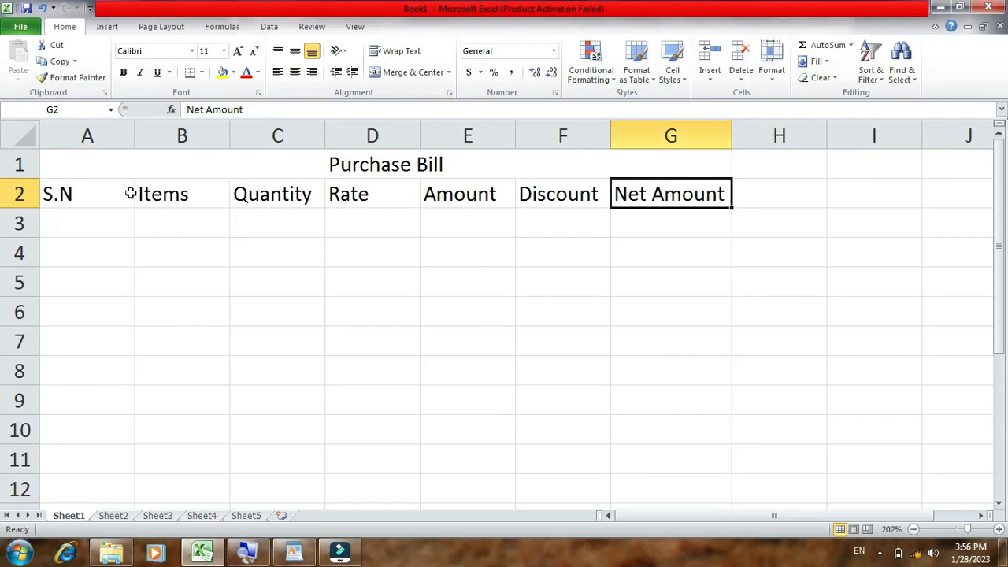
Step: Fill in row 3 with serial number 1, item Orange, quantity 40 and rate 55
{"action": "left_click", "coordinate": [111, 222]}
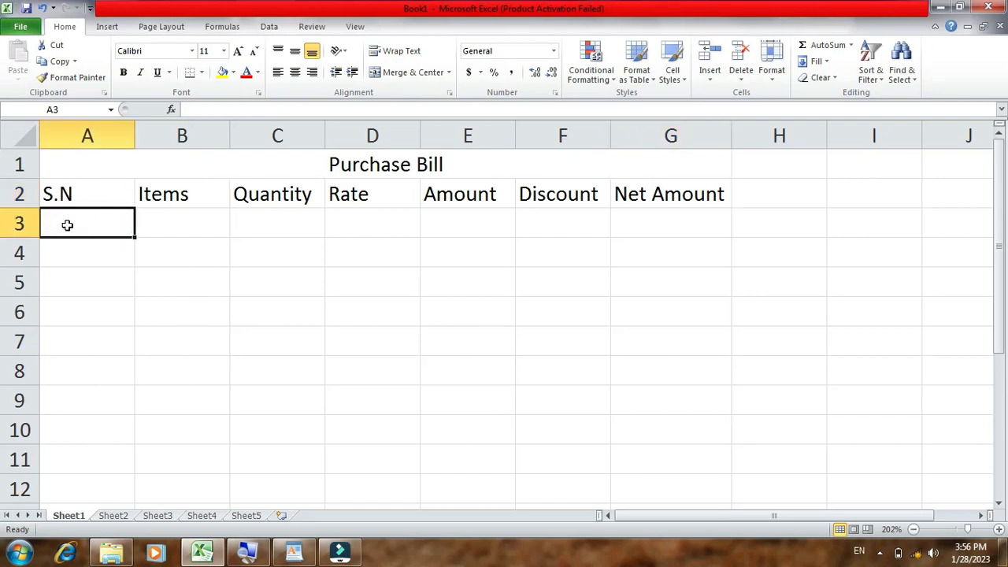
{"action": "type", "text": "1"}
{"action": "key", "text": "Tab"}
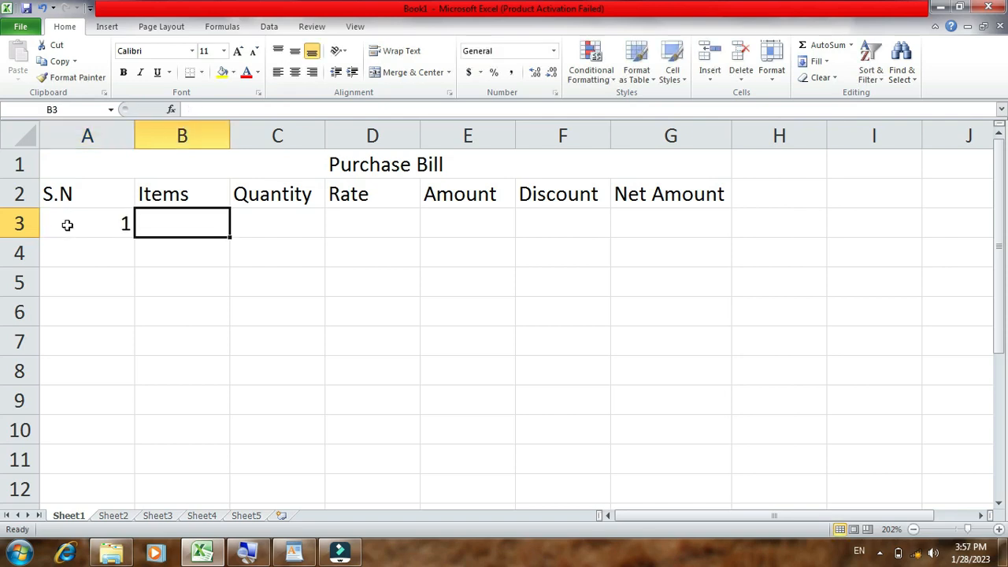
{"action": "type", "text": "Orange"}
{"action": "key", "text": "Tab"}
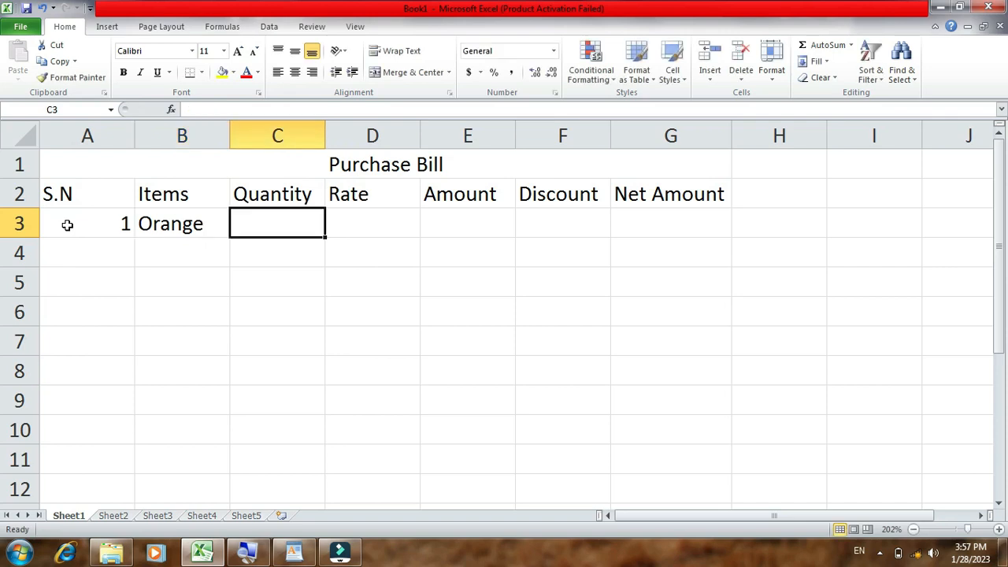
{"action": "type", "text": "40"}
{"action": "key", "text": "Tab"}
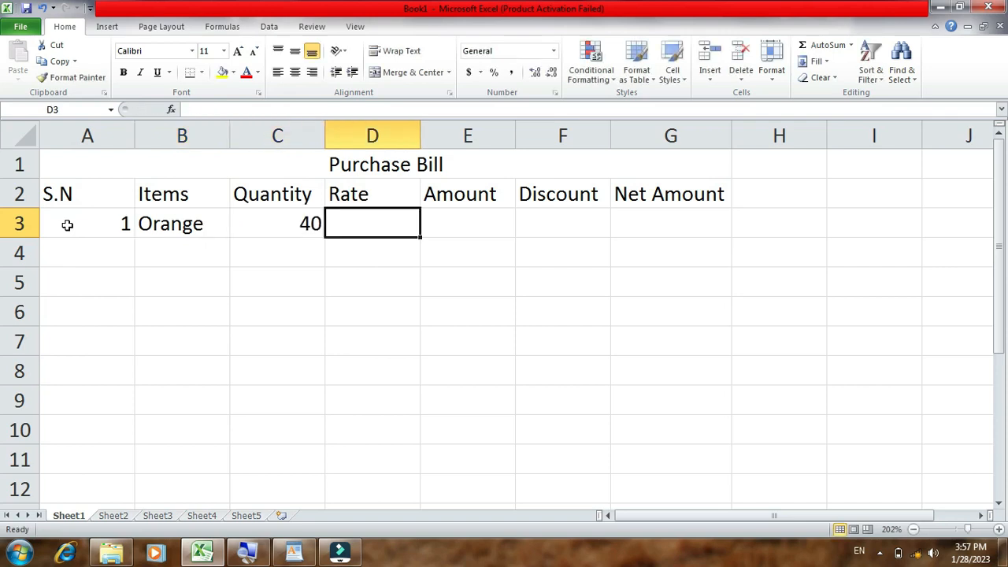
{"action": "type", "text": "55"}
{"action": "key", "text": "Return"}
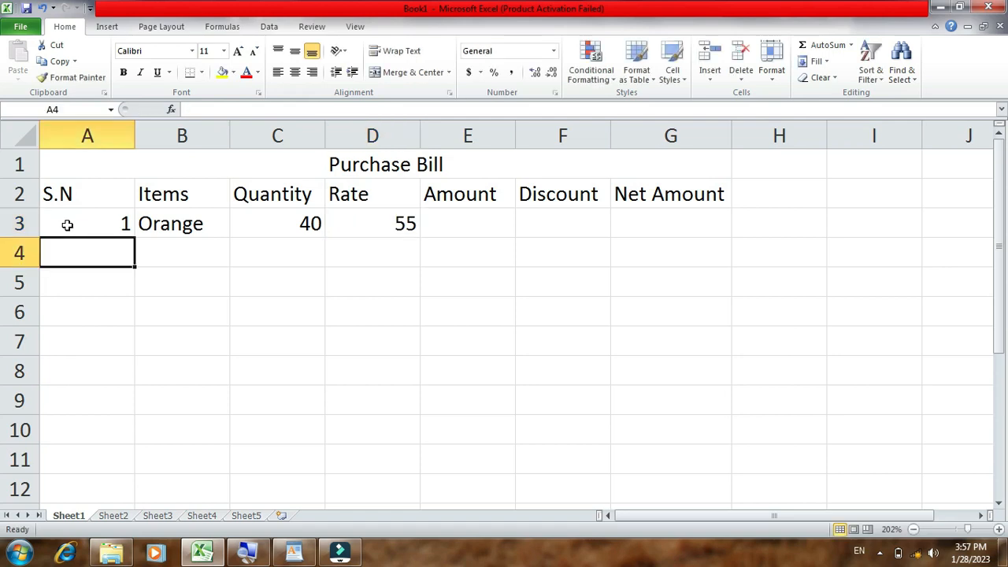
Step: Fill in row 4 with serial number 2, item Mango, quantity 45 and rate 65
{"action": "type", "text": "2"}
{"action": "key", "text": "Tab"}
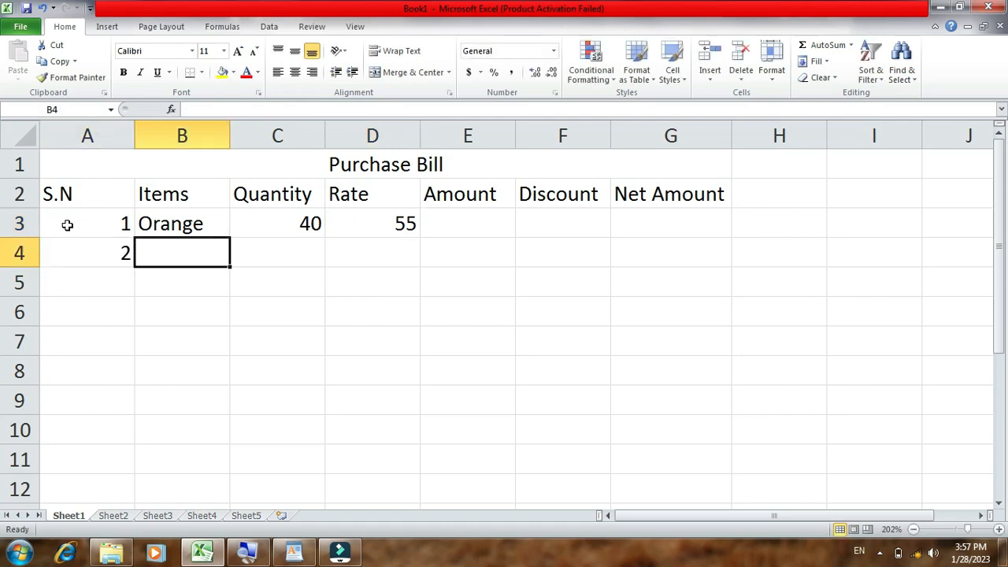
{"action": "type", "text": "Mango"}
{"action": "key", "text": "Tab"}
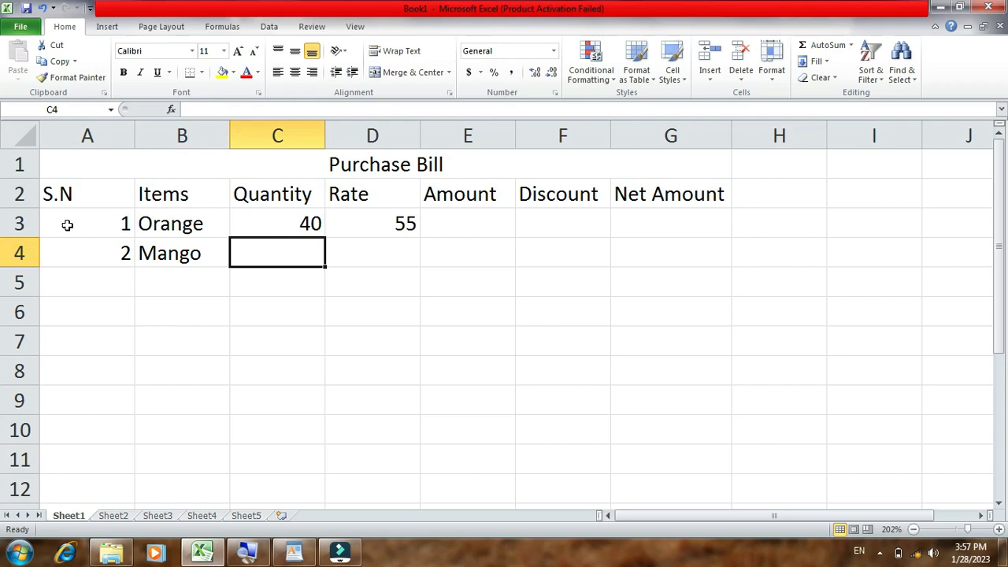
{"action": "type", "text": "45"}
{"action": "key", "text": "Tab"}
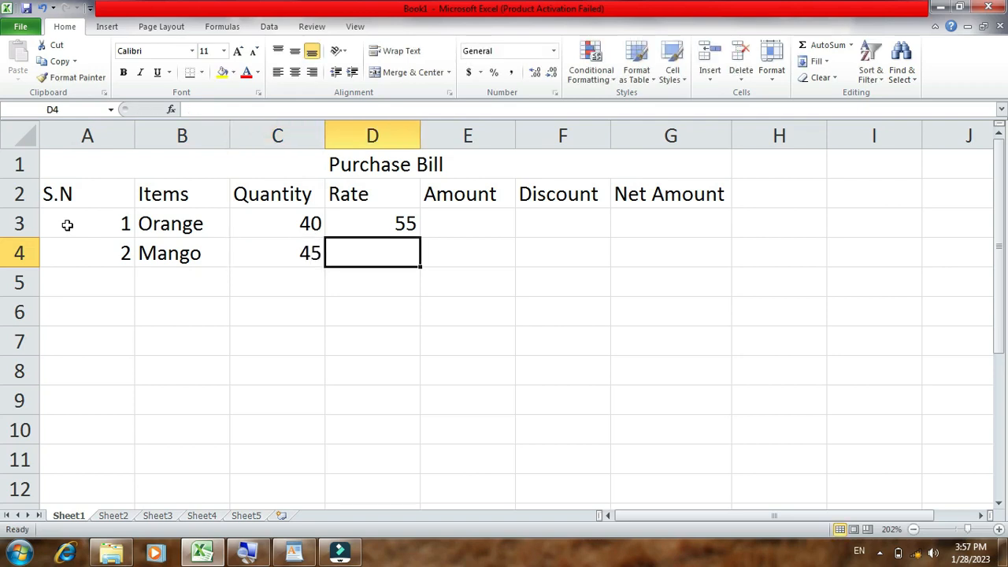
{"action": "type", "text": "65"}
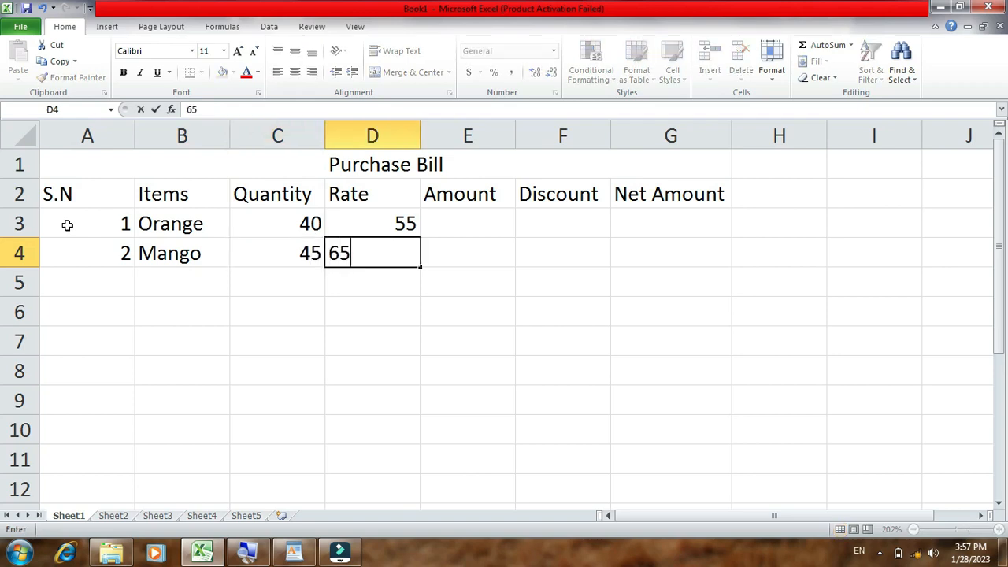
{"action": "key", "text": "Return"}
Step: Fill in row 5 with serial number 3, item Grapes, quantity 30 and rate 225
{"action": "type", "text": "3"}
{"action": "key", "text": "Tab"}
{"action": "type", "text": "Grapes"}
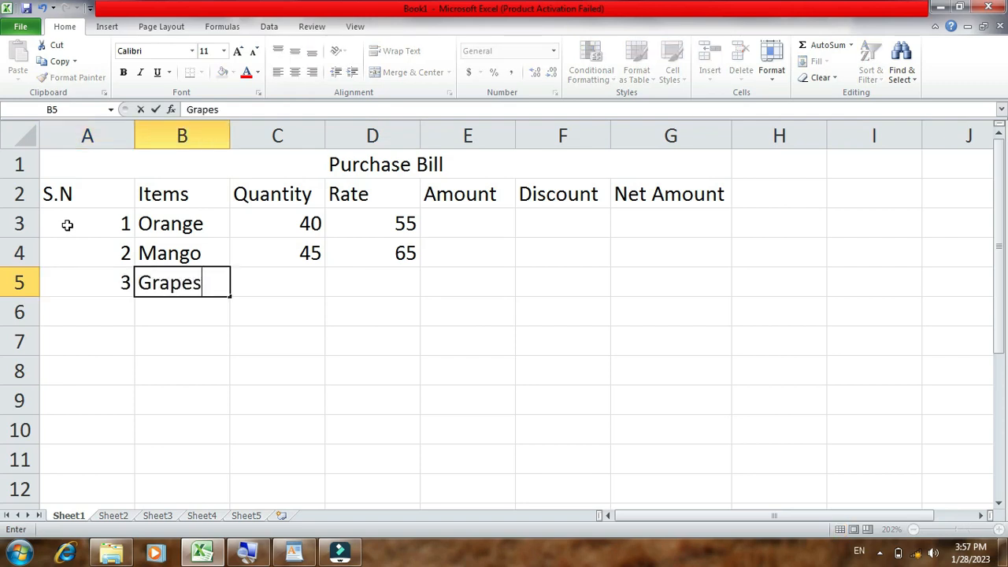
{"action": "key", "text": "Tab"}
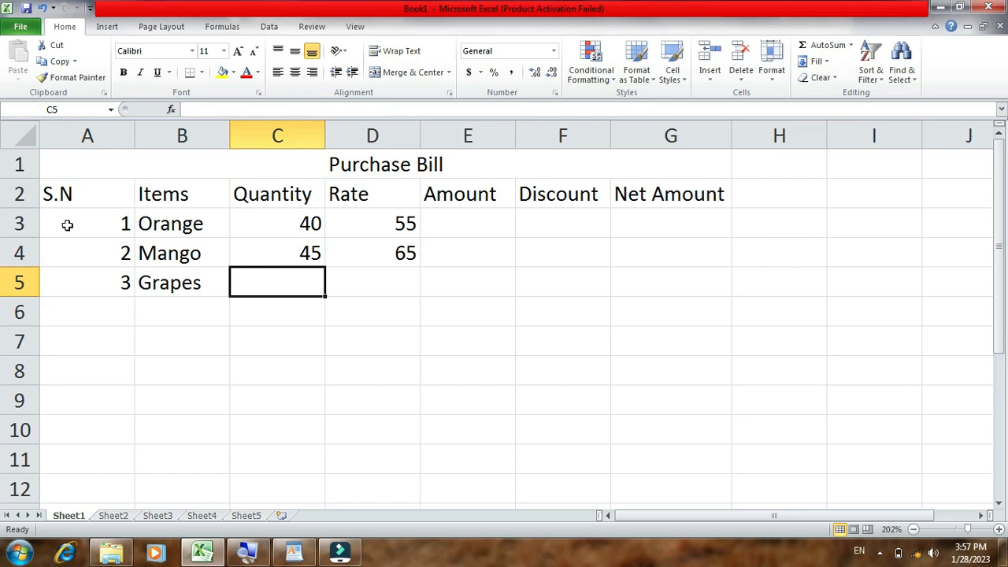
{"action": "type", "text": "30"}
{"action": "key", "text": "Tab"}
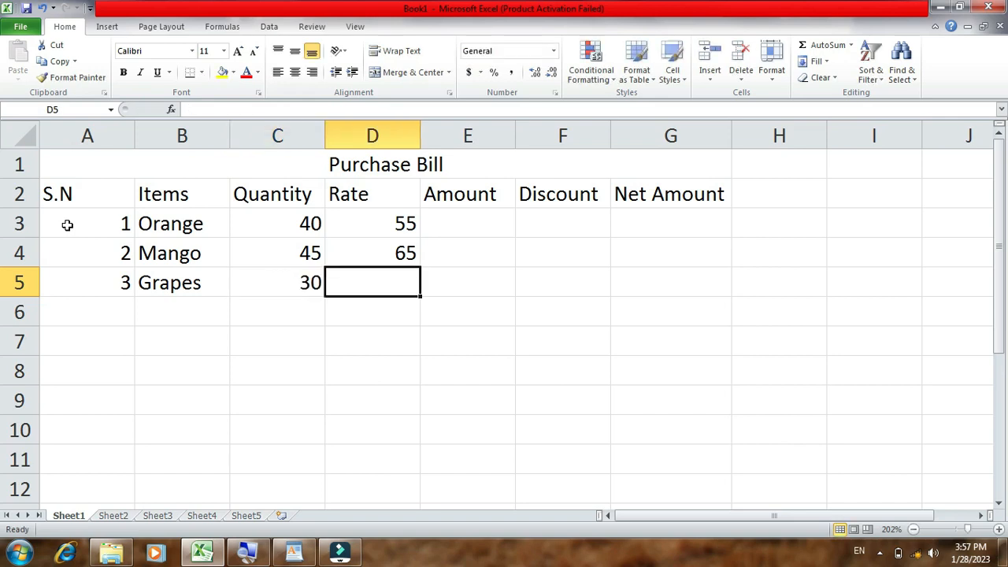
{"action": "type", "text": "2"}
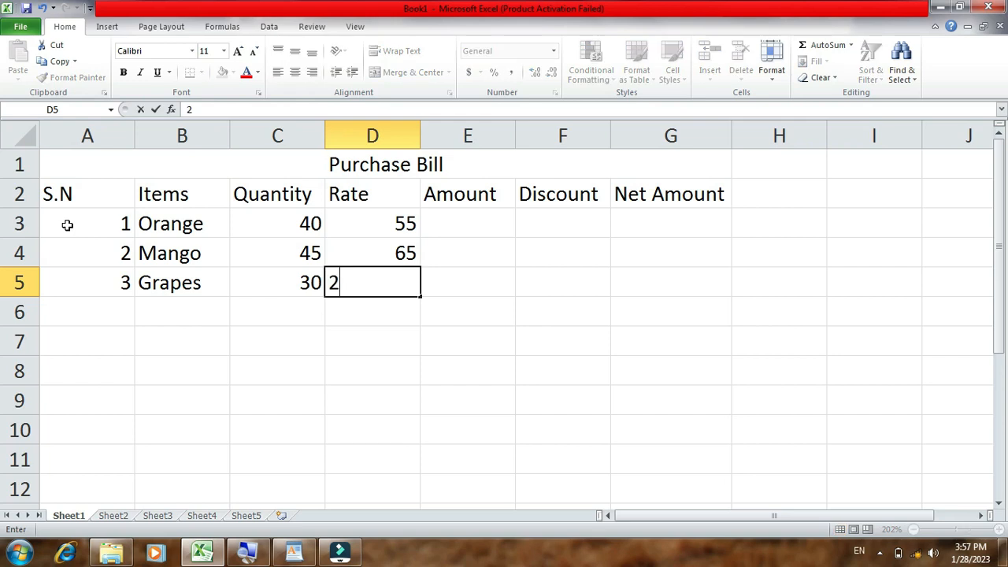
{"action": "type", "text": "25"}
{"action": "key", "text": "Return"}
Step: Fill in row 6 with serial number 4, item Apple, quantity 45 and rate 155
{"action": "type", "text": "4"}
{"action": "key", "text": "Tab"}
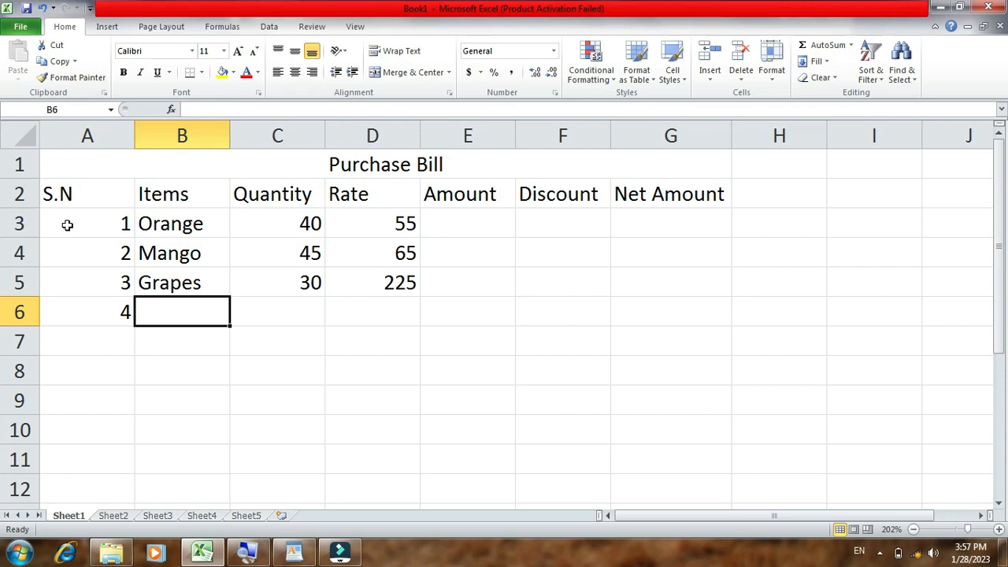
{"action": "type", "text": "Apples"}
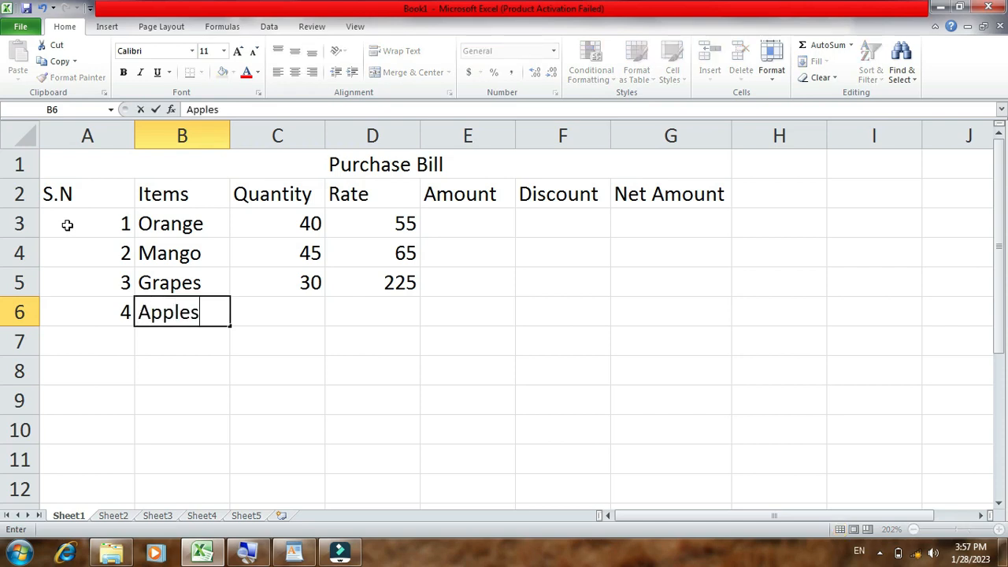
{"action": "key", "text": "BackSpace"}
{"action": "key", "text": "Tab"}
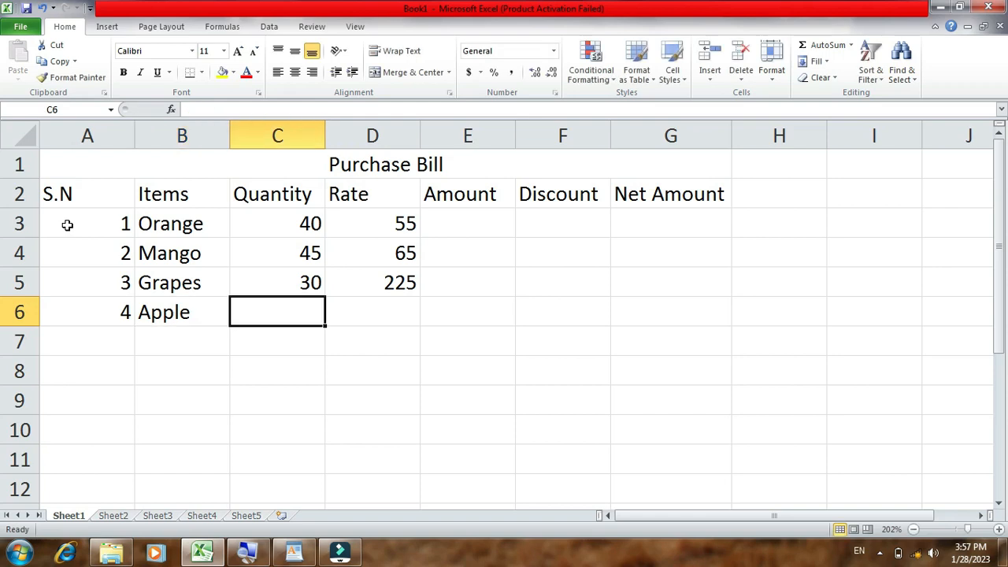
{"action": "type", "text": "45"}
{"action": "key", "text": "Tab"}
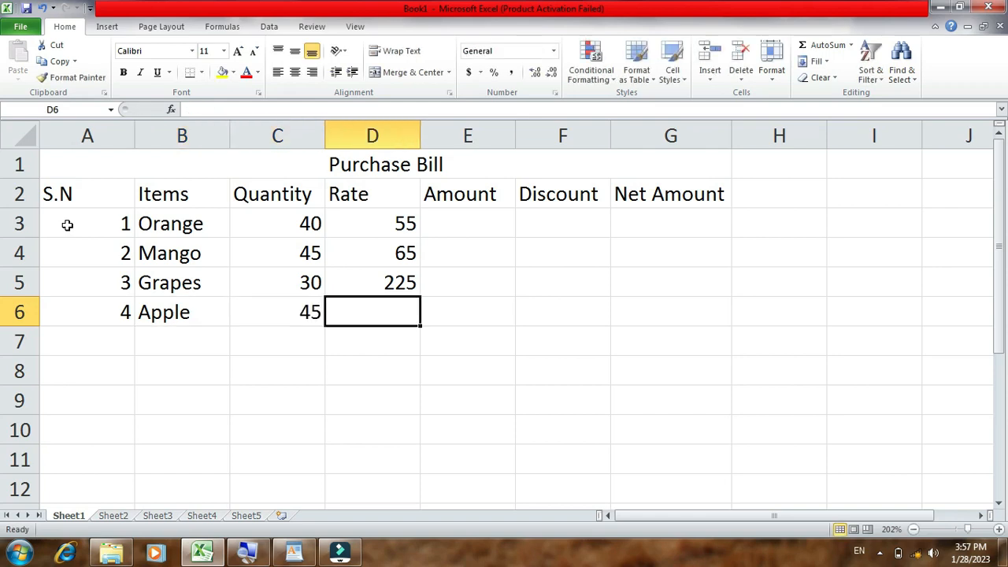
{"action": "type", "text": "155"}
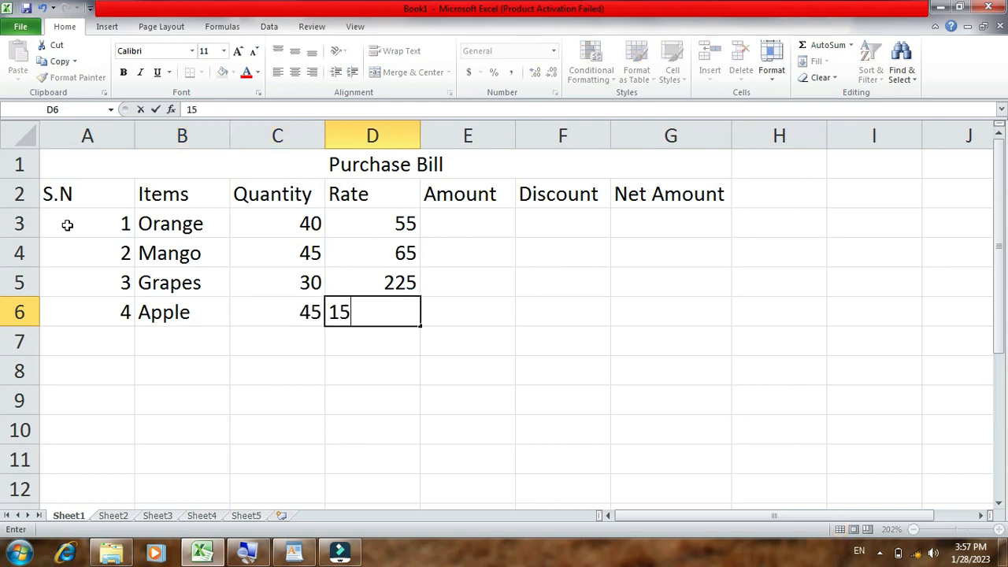
{"action": "key", "text": "Return"}
Step: Fill in row 7 with serial number 5, item Pineapple, quantity 25 and rate 125
{"action": "type", "text": "5"}
{"action": "key", "text": "Tab"}
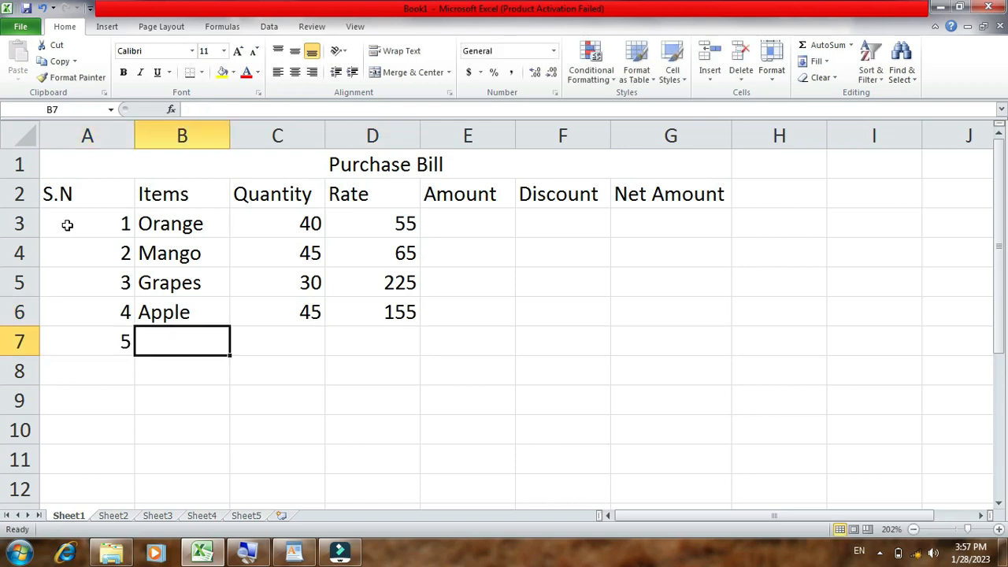
{"action": "type", "text": "Pin"}
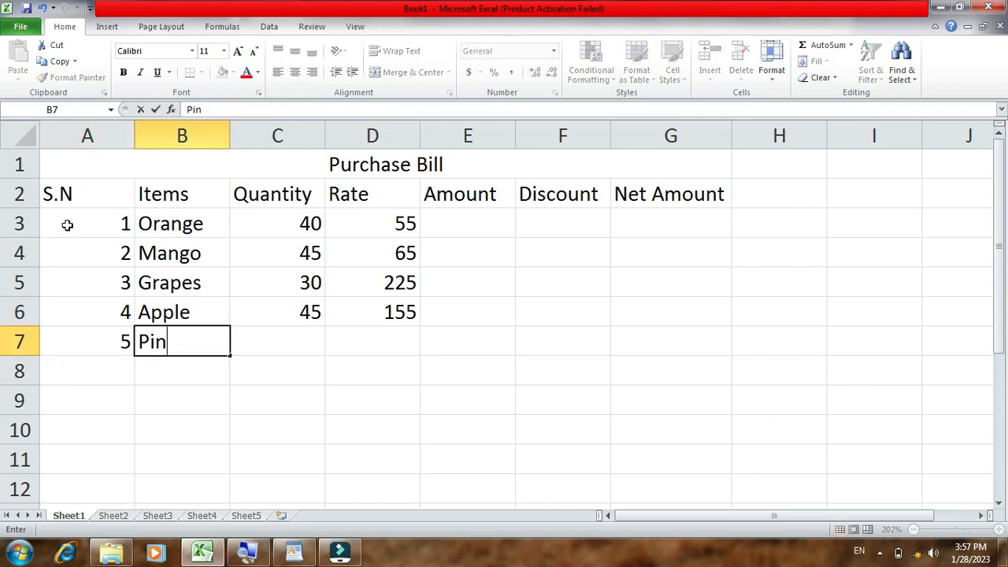
{"action": "type", "text": "eapple"}
{"action": "key", "text": "Tab"}
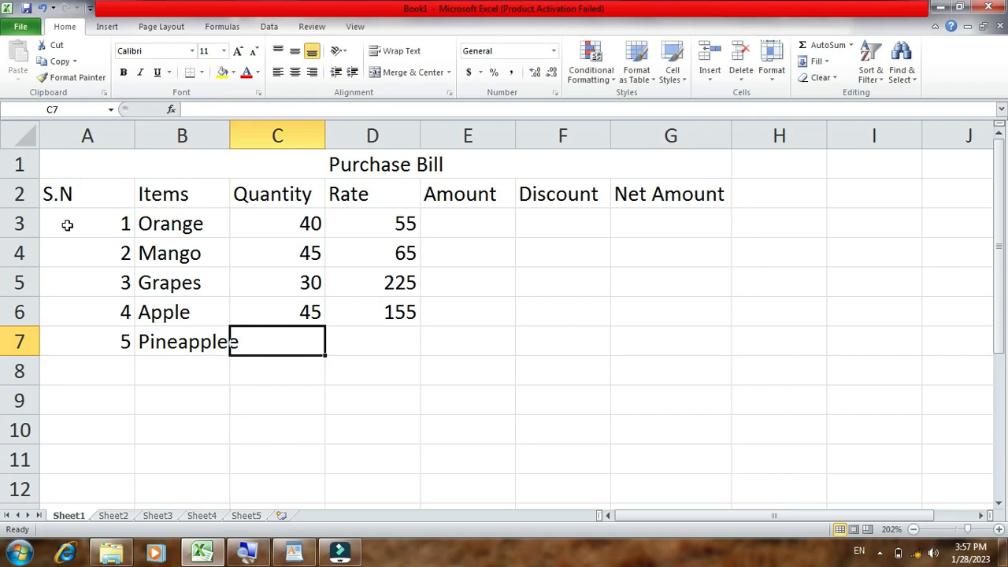
{"action": "key", "text": "Left"}
{"action": "key", "text": "F2"}
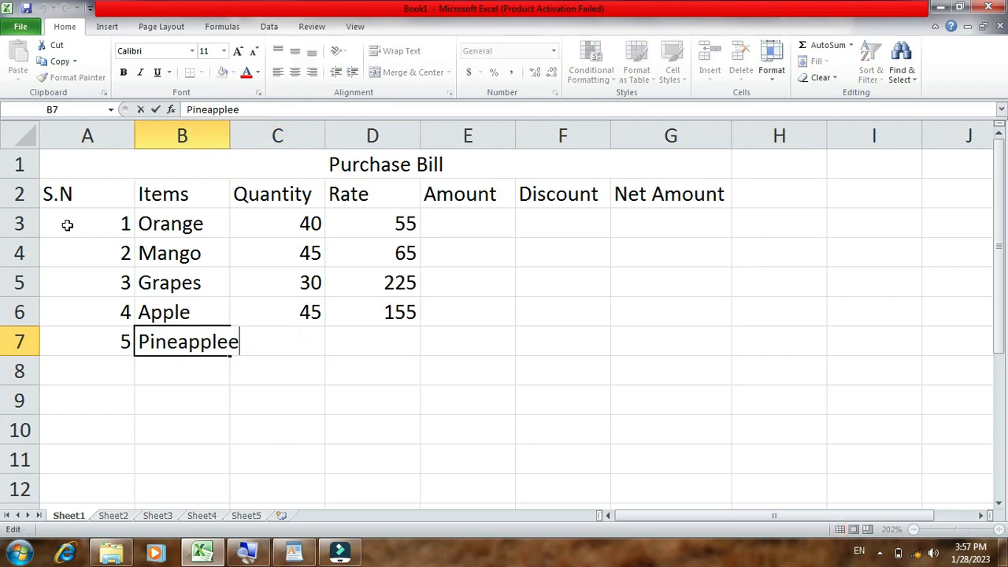
{"action": "key", "text": "BackSpace"}
{"action": "key", "text": "Tab"}
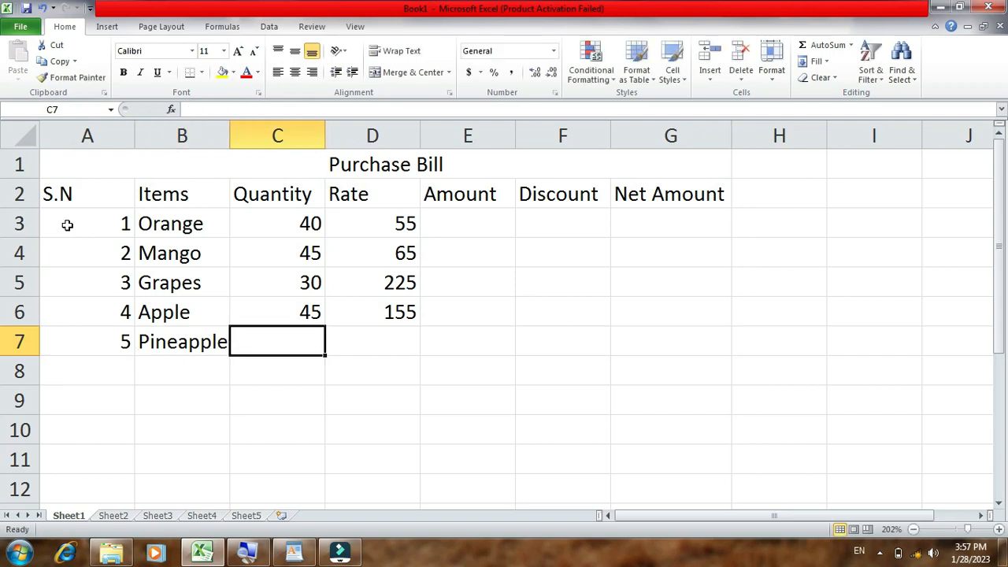
{"action": "type", "text": "25"}
{"action": "key", "text": "Tab"}
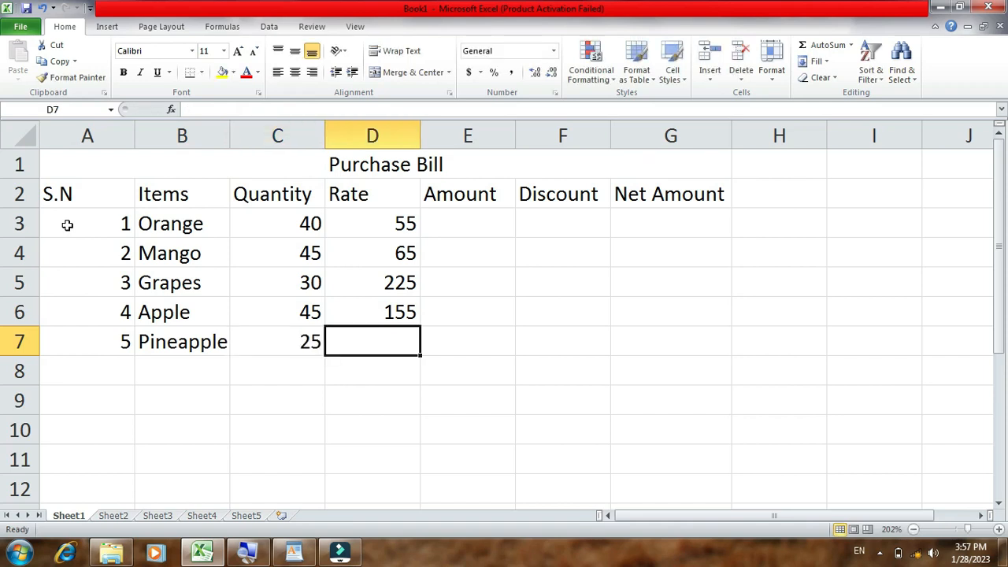
{"action": "type", "text": "125"}
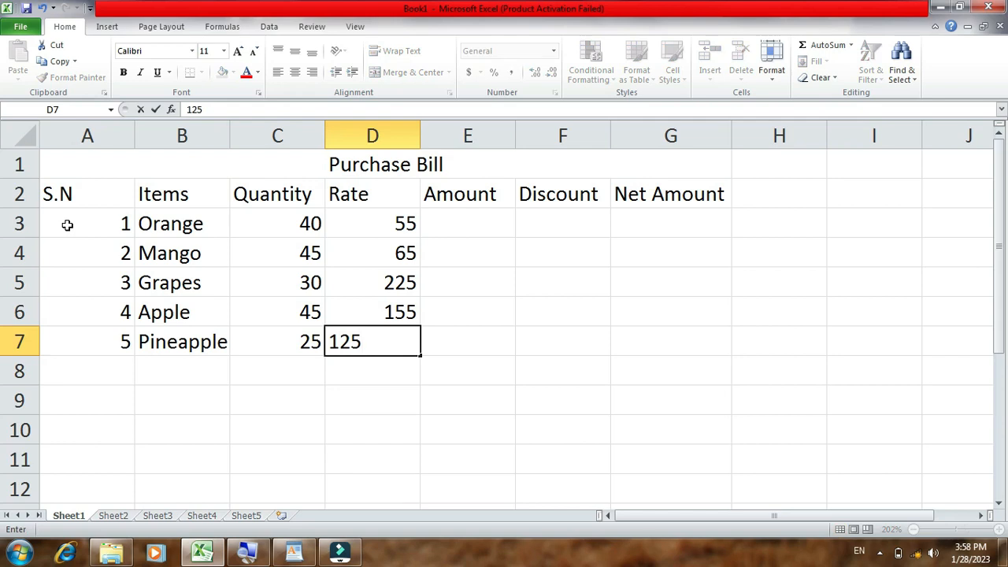
Step: Calculate the Orange amount in cell E3 as quantity times rate with the formula =C3*D3
{"action": "left_click", "coordinate": [477, 219]}
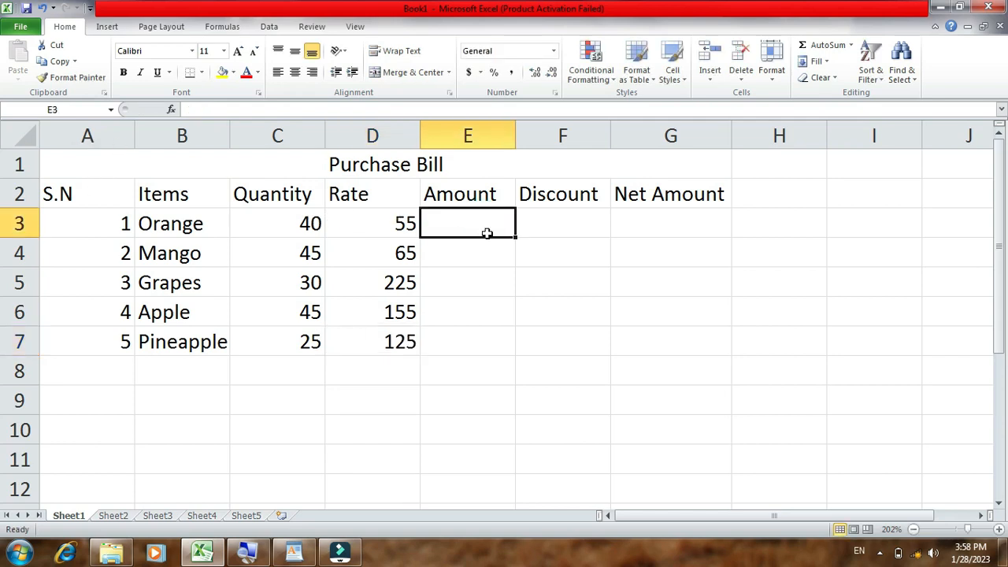
{"action": "type", "text": "="}
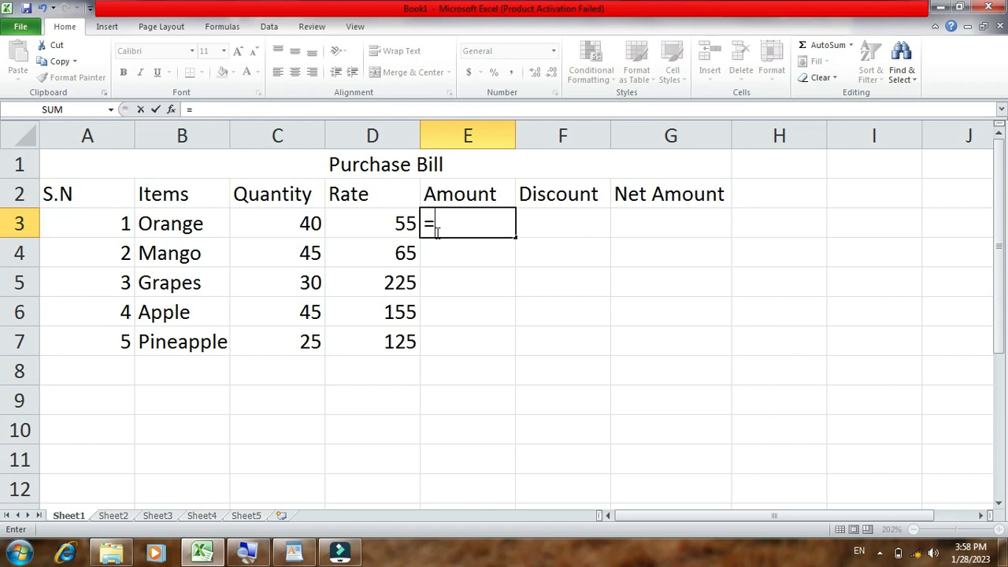
{"action": "left_click", "coordinate": [299, 223]}
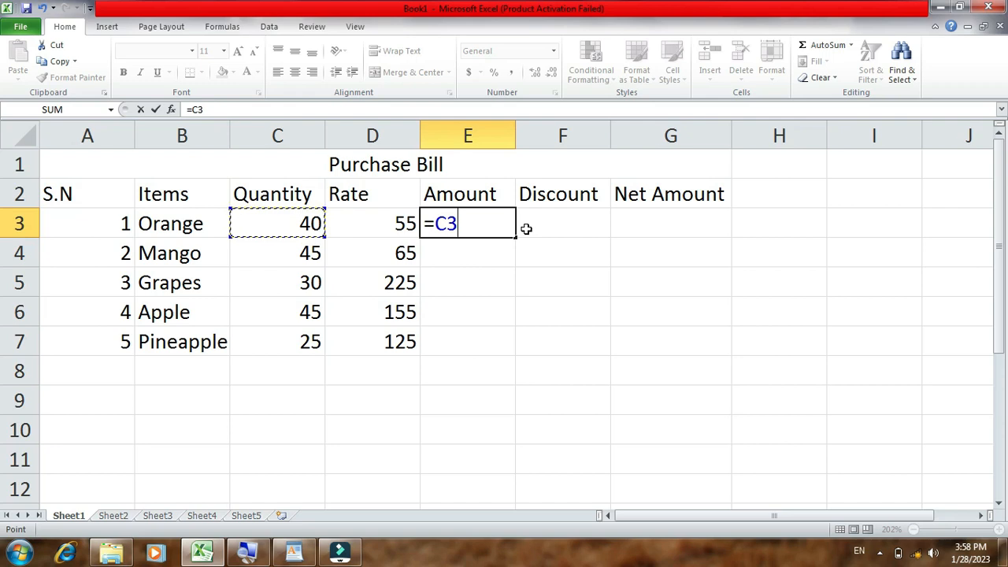
{"action": "type", "text": "*"}
{"action": "left_click", "coordinate": [388, 223]}
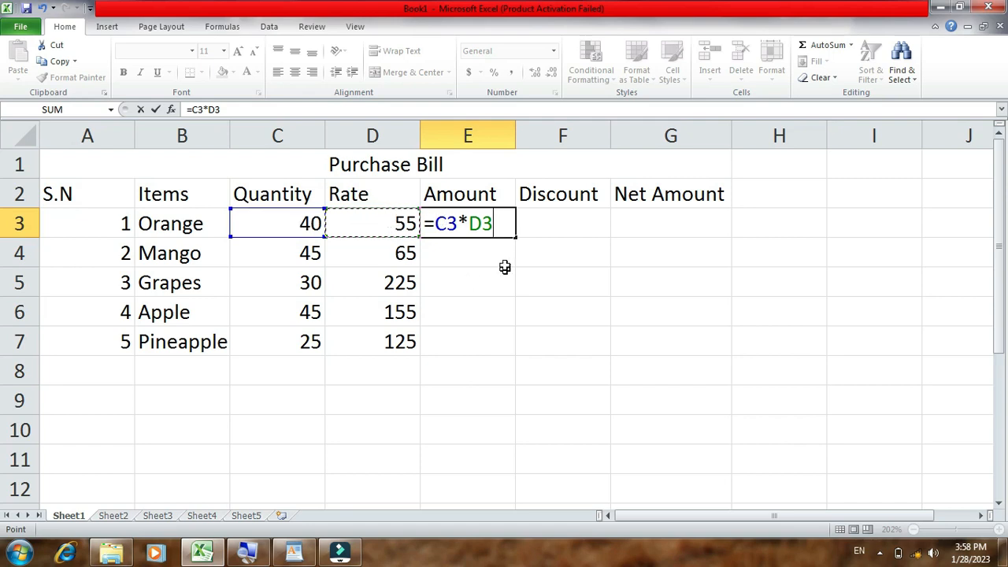
{"action": "key", "text": "Return"}
Step: Calculate the Mango amount in cell E4 with the formula =C4*D4
{"action": "type", "text": "="}
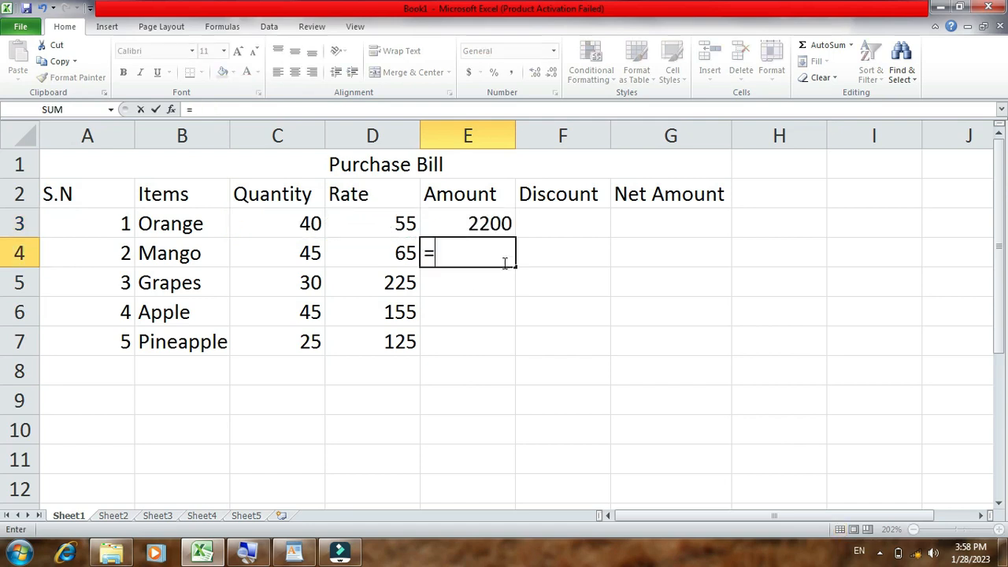
{"action": "left_click", "coordinate": [311, 253]}
{"action": "type", "text": "*"}
{"action": "left_click", "coordinate": [354, 253]}
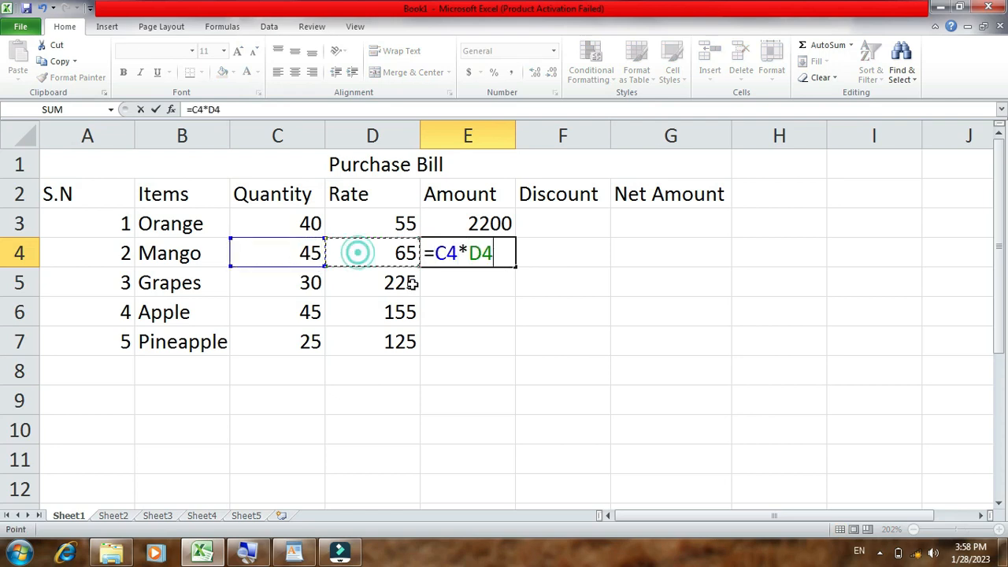
{"action": "key", "text": "Return"}
Step: Calculate the Grapes amount in cell E5 by multiplying its quantity in C5 by its rate in D5
{"action": "type", "text": "="}
{"action": "left_click", "coordinate": [281, 282]}
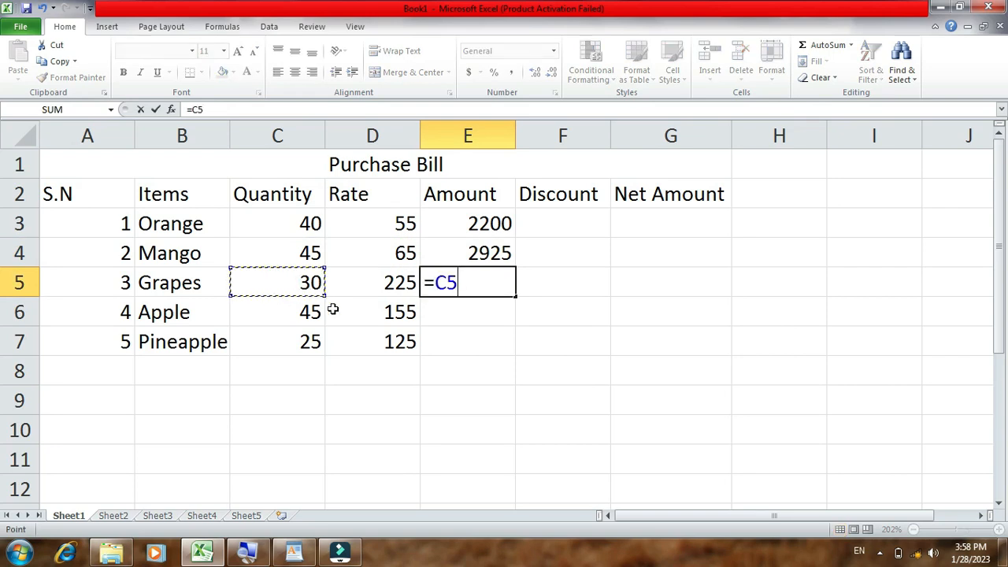
{"action": "type", "text": "*"}
{"action": "left_click", "coordinate": [376, 286]}
{"action": "key", "text": "Return"}
Step: Calculate the Apple amount in cell E6 with the formula =C6*D6
{"action": "type", "text": "="}
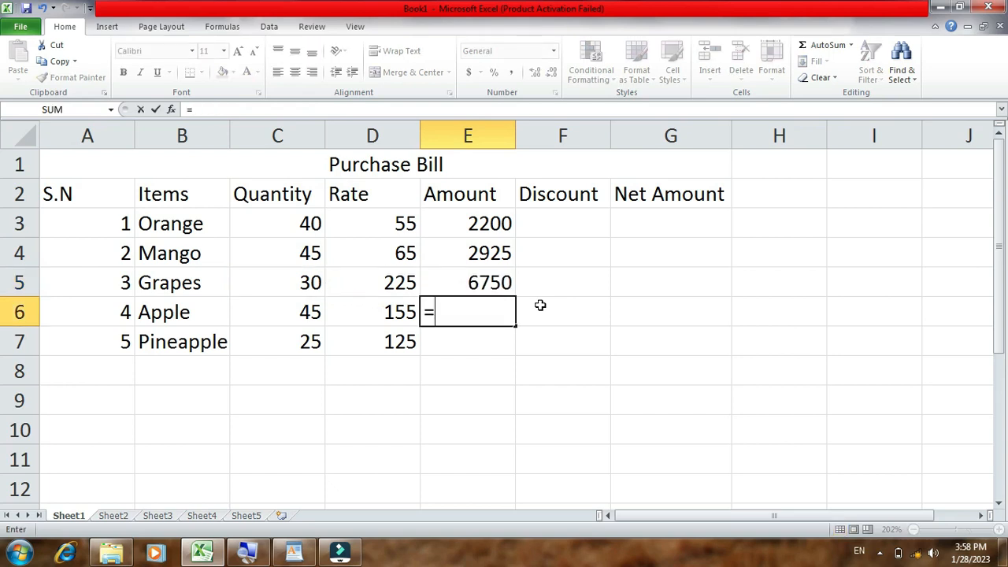
{"action": "left_click", "coordinate": [304, 312]}
{"action": "type", "text": "*"}
{"action": "left_click", "coordinate": [380, 311]}
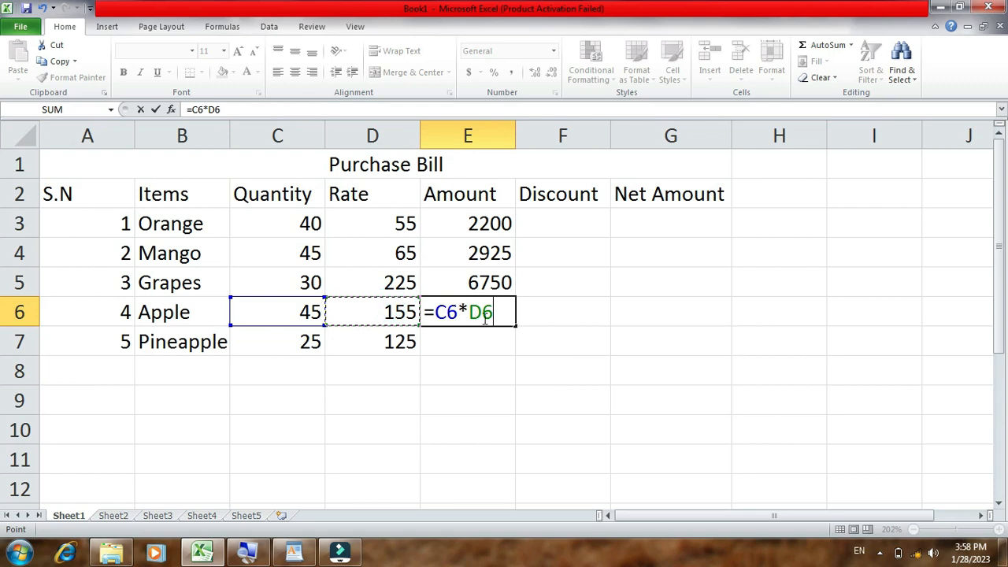
{"action": "key", "text": "Return"}
Step: Calculate the Pineapple amount in cell E7 with the formula =C7*D7
{"action": "type", "text": "="}
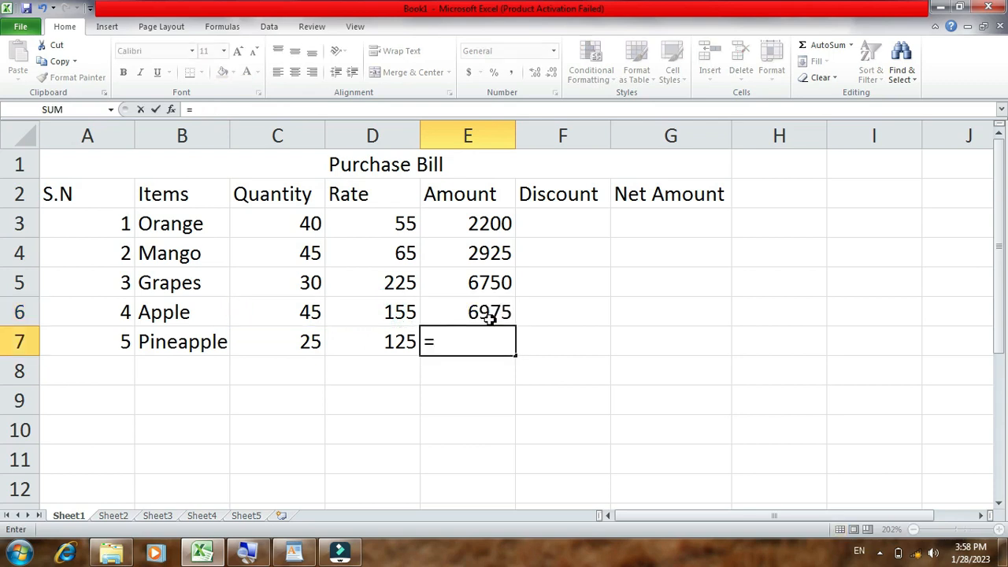
{"action": "left_click", "coordinate": [282, 337]}
{"action": "type", "text": "*"}
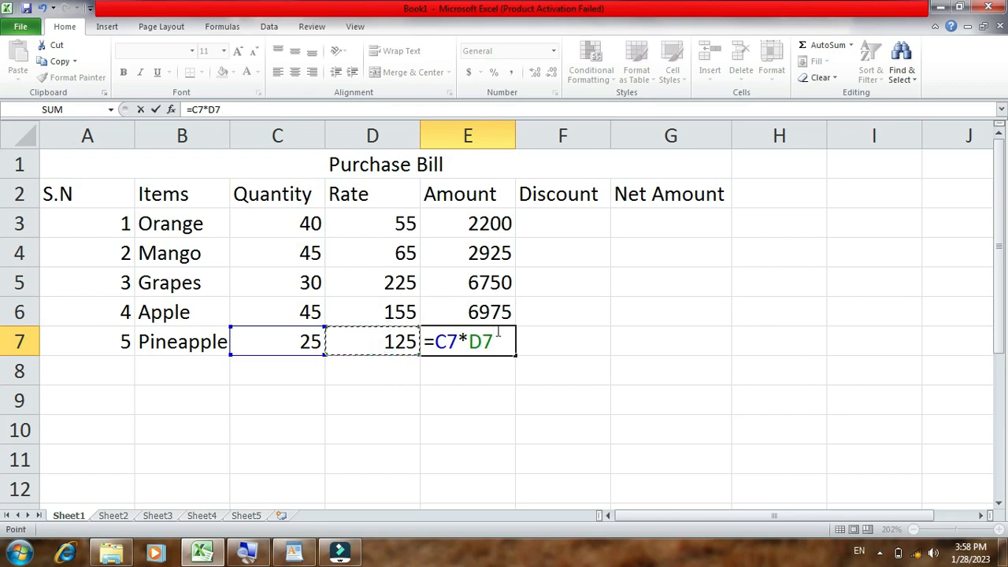
{"action": "key", "text": "Return"}
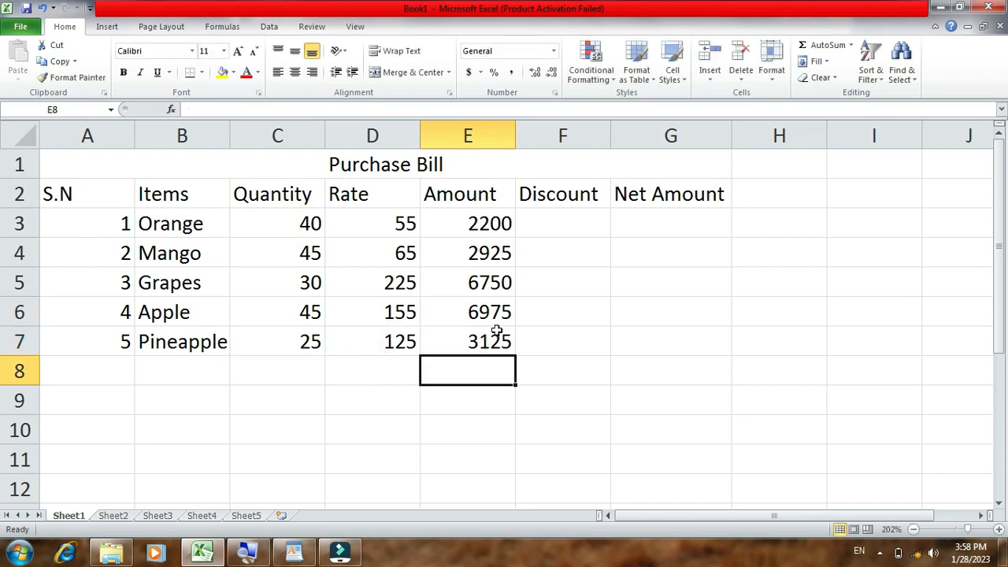
Step: Clear the Mango to Pineapple amounts in cells E4:E7, leaving only the Orange amount in the column
{"action": "left_click", "coordinate": [477, 222]}
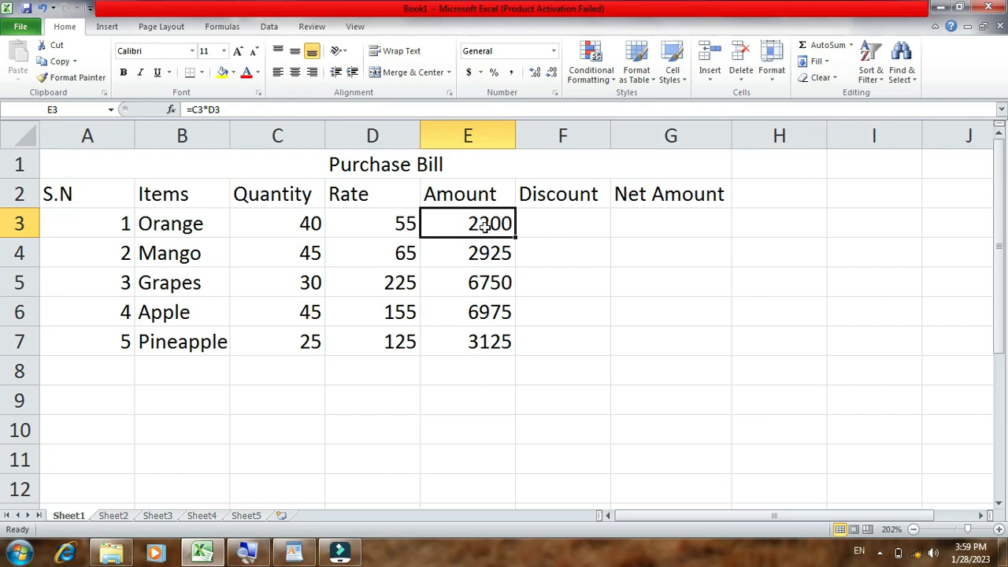
{"action": "left_click_drag", "start_coordinate": [489, 249], "coordinate": [490, 340]}
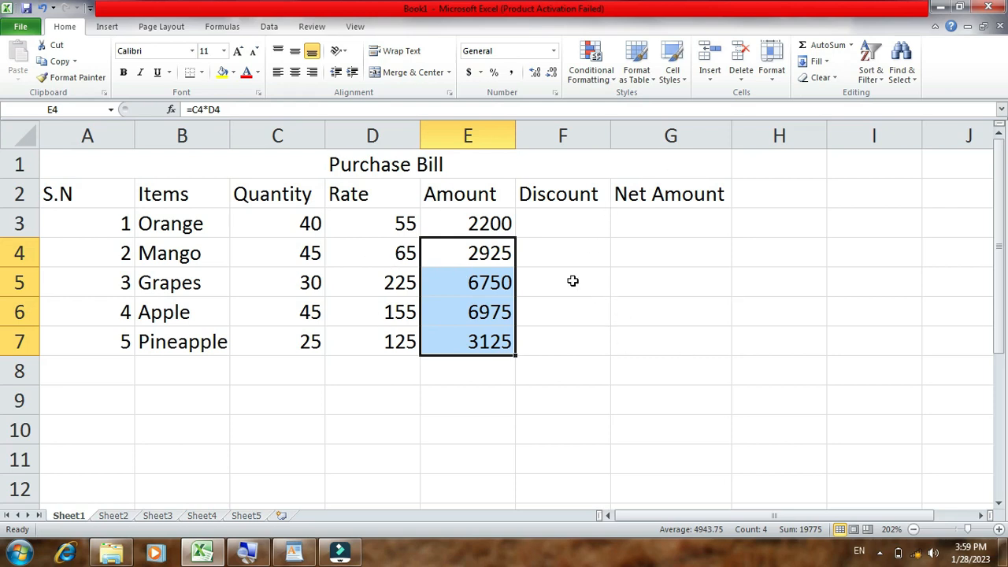
{"action": "left_click_drag", "start_coordinate": [466, 255], "coordinate": [473, 341]}
{"action": "key", "text": "Delete"}
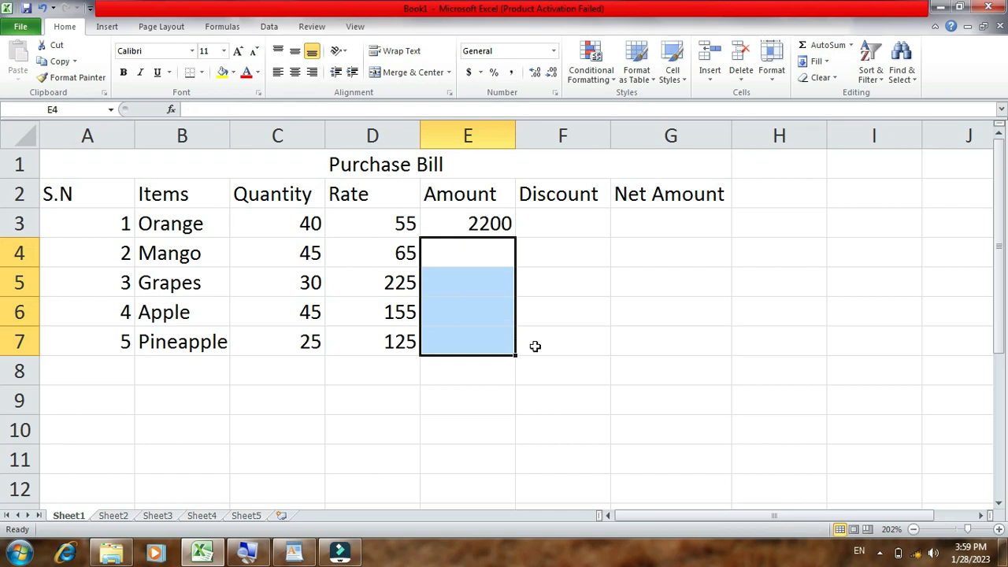
Step: Examine the quantity-times-rate formula in the Orange amount cell E3 without changing it
{"action": "left_click", "coordinate": [447, 224]}
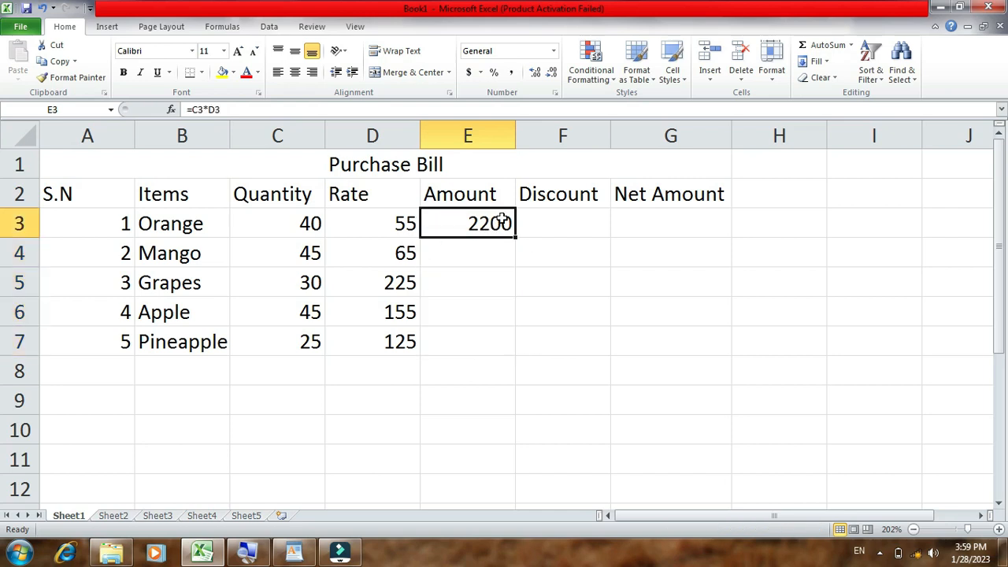
{"action": "double_click", "coordinate": [492, 224]}
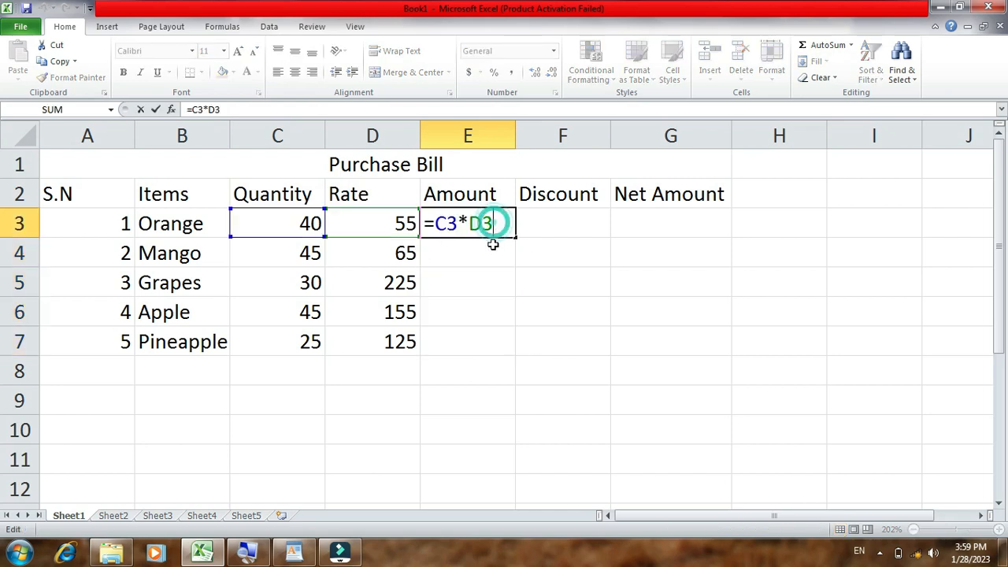
{"action": "key", "text": "shift+Left"}
{"action": "key", "text": "shift+Left"}
{"action": "key", "text": "shift+Left"}
{"action": "key", "text": "shift+Left"}
{"action": "key", "text": "shift+Left"}
{"action": "key", "text": "shift+Left"}
{"action": "left_click", "coordinate": [497, 224]}
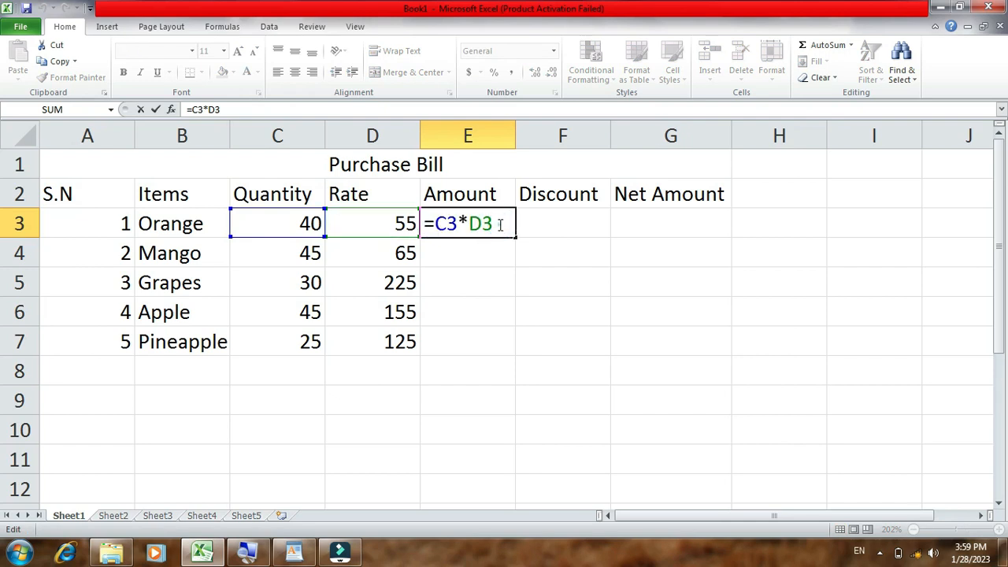
{"action": "key", "text": "Return"}
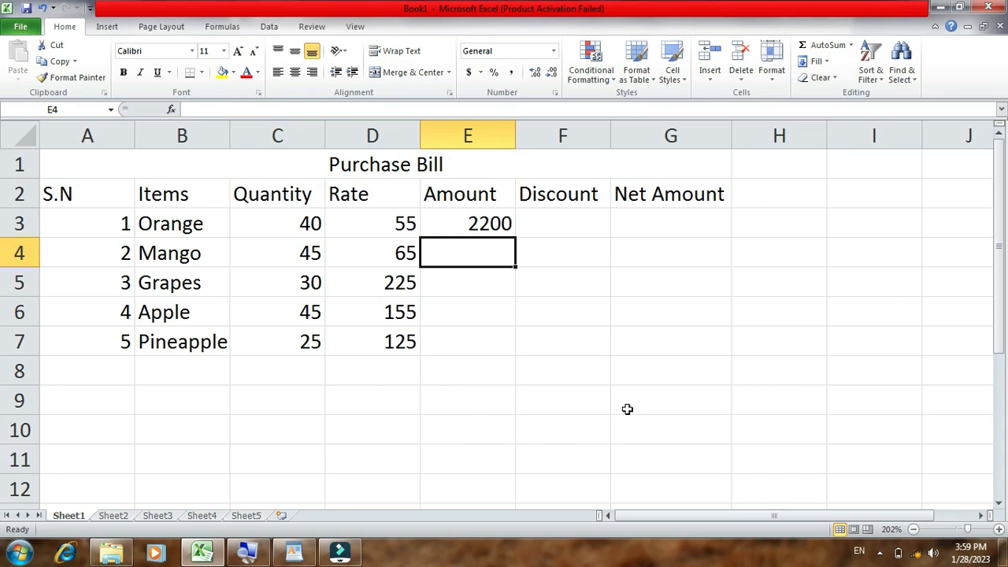
Step: Fill the Orange amount formula from cell E3 down through E7 for the remaining items
{"action": "left_click", "coordinate": [460, 222]}
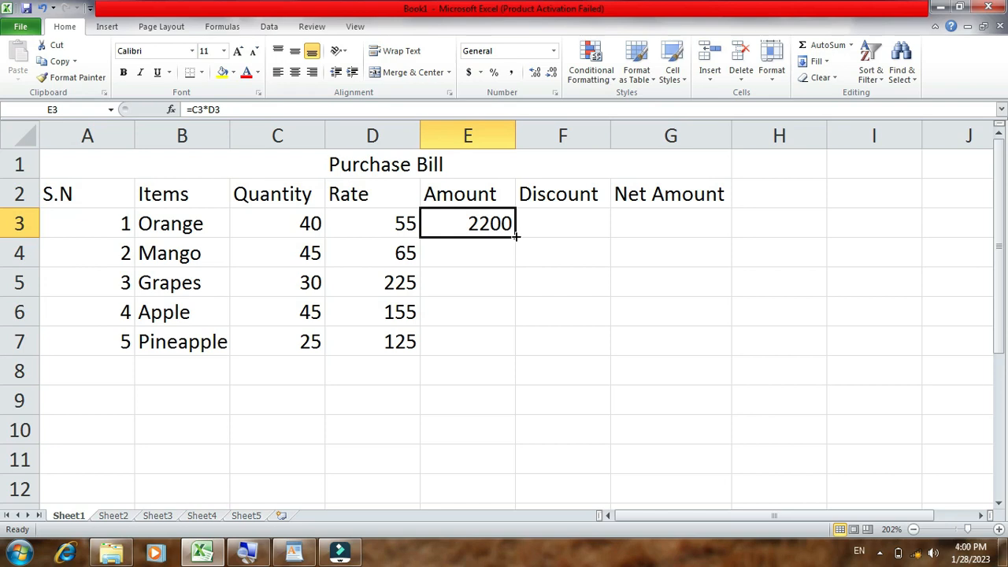
{"action": "left_click_drag", "start_coordinate": [516, 236], "coordinate": [519, 344]}
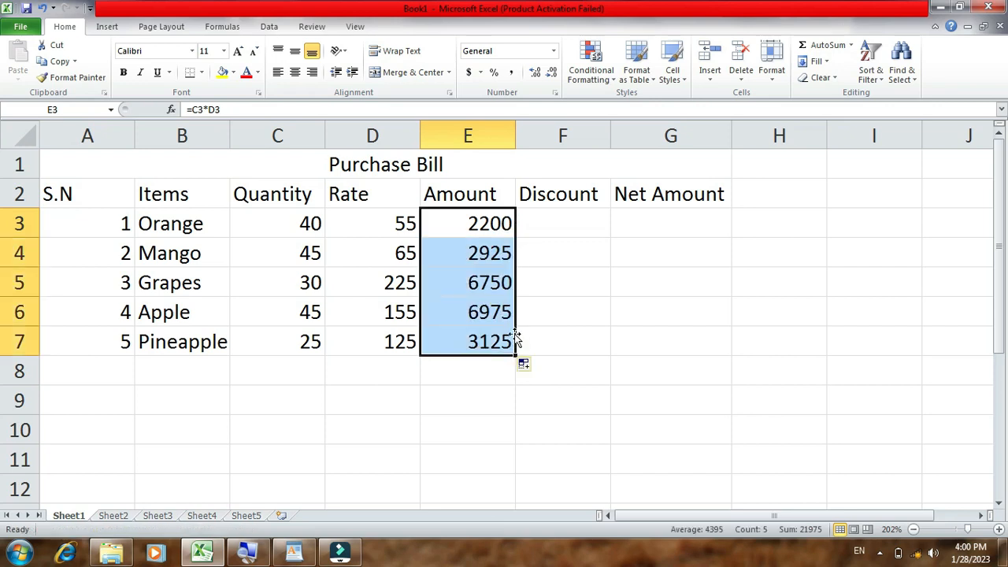
Step: Check the amount formulas in cells E3 through E6 to see which row's cells each one references
{"action": "left_click", "coordinate": [477, 227]}
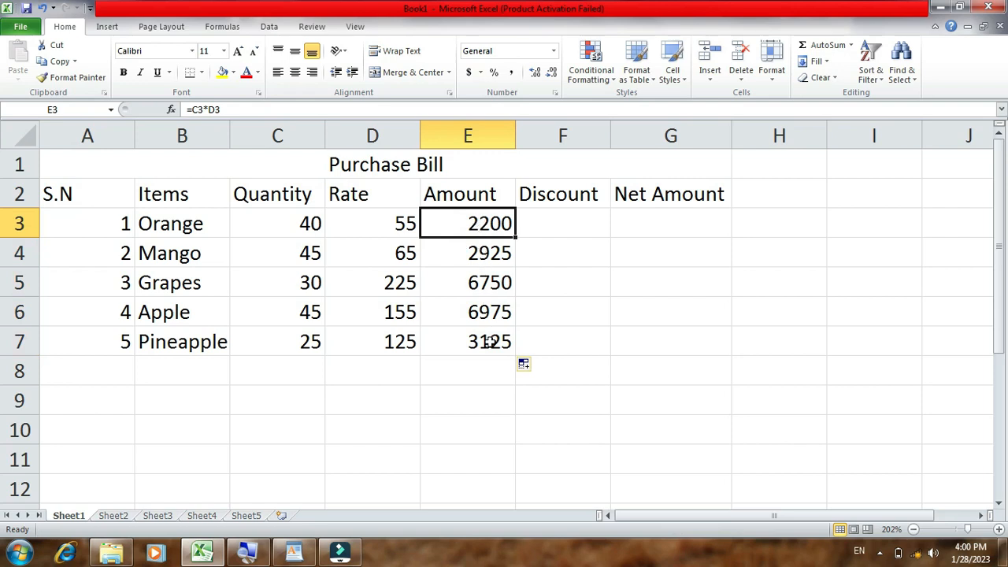
{"action": "double_click", "coordinate": [482, 228]}
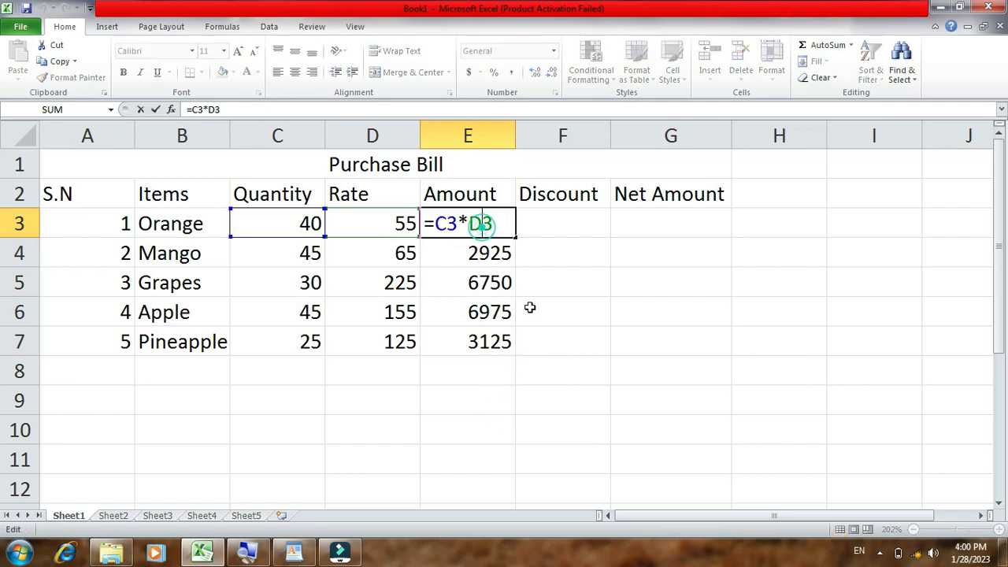
{"action": "key", "text": "Return"}
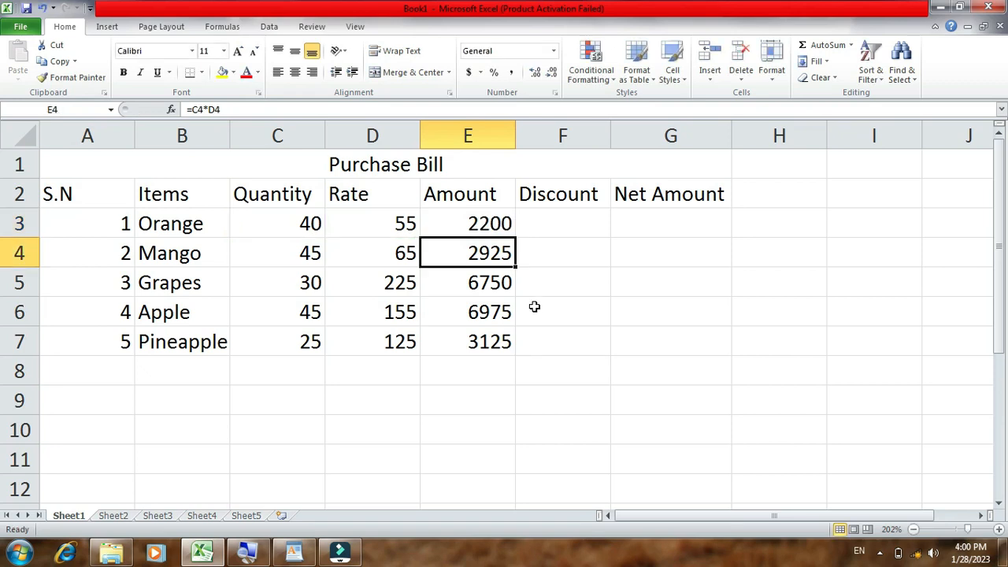
{"action": "double_click", "coordinate": [461, 252]}
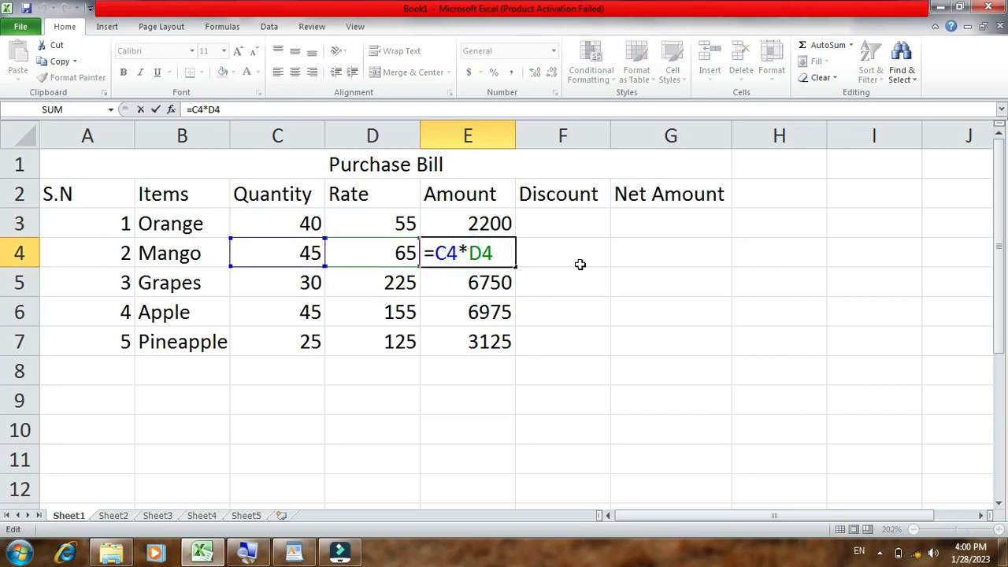
{"action": "key", "text": "Return"}
{"action": "double_click", "coordinate": [454, 282]}
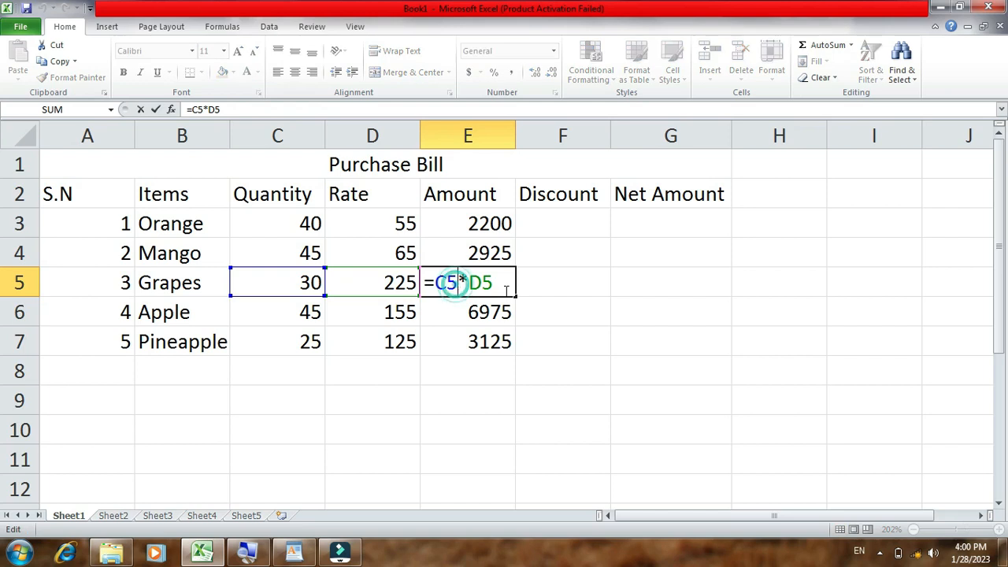
{"action": "key", "text": "Return"}
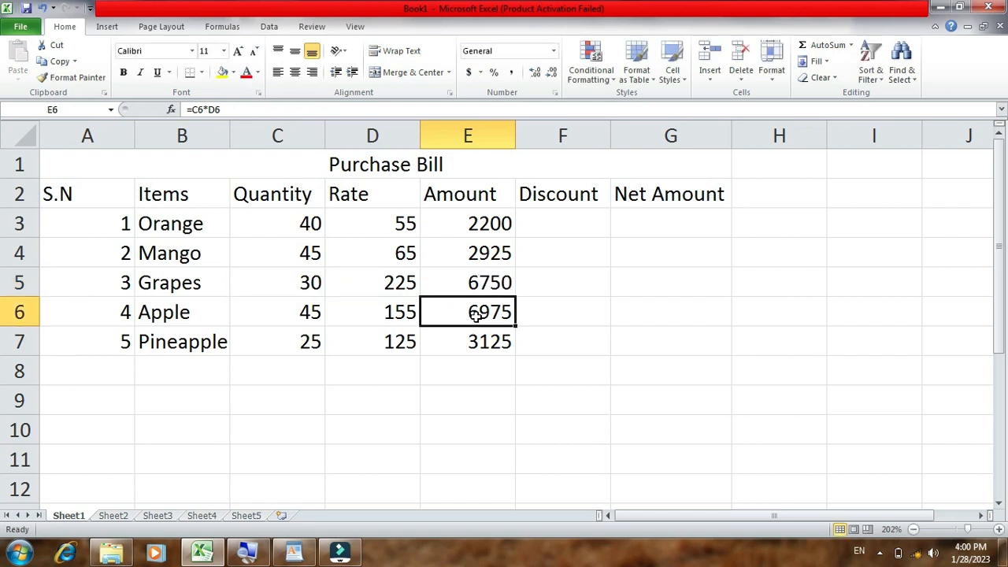
{"action": "double_click", "coordinate": [477, 315]}
{"action": "key", "text": "Return"}
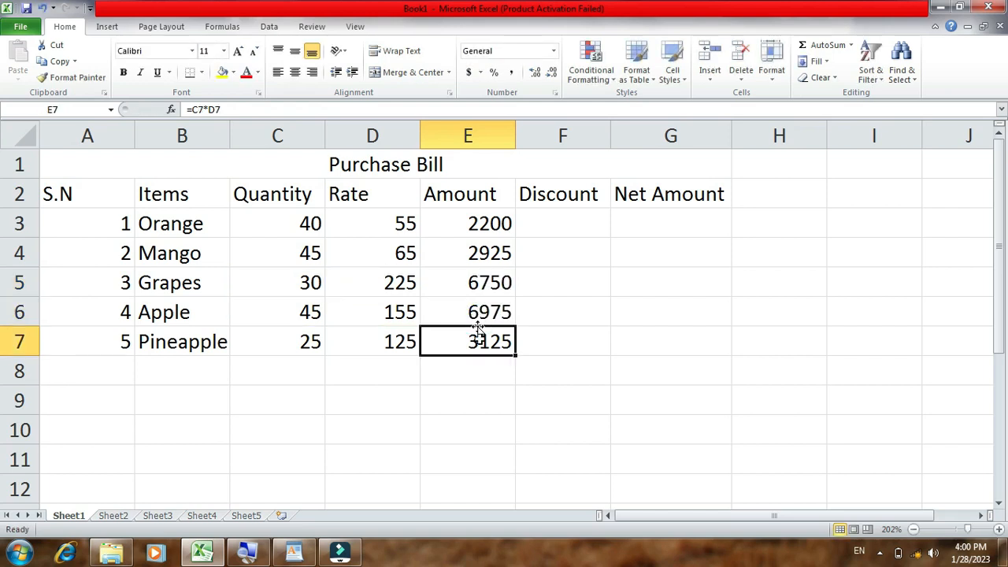
{"action": "left_click", "coordinate": [483, 231]}
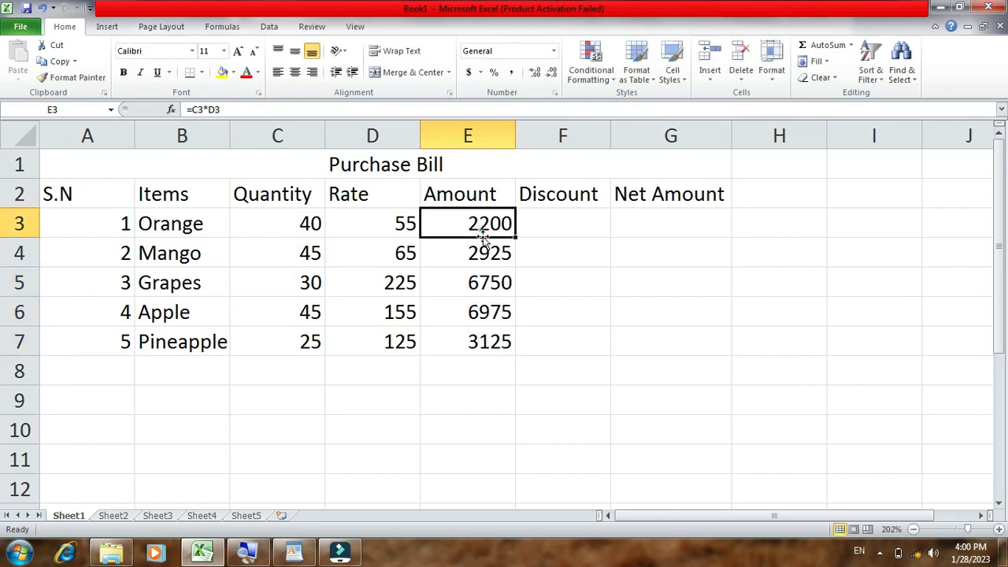
Step: Calculate the Orange discount in cell F3 with the formula =E3*5% and fill it down through F7
{"action": "left_click", "coordinate": [537, 229]}
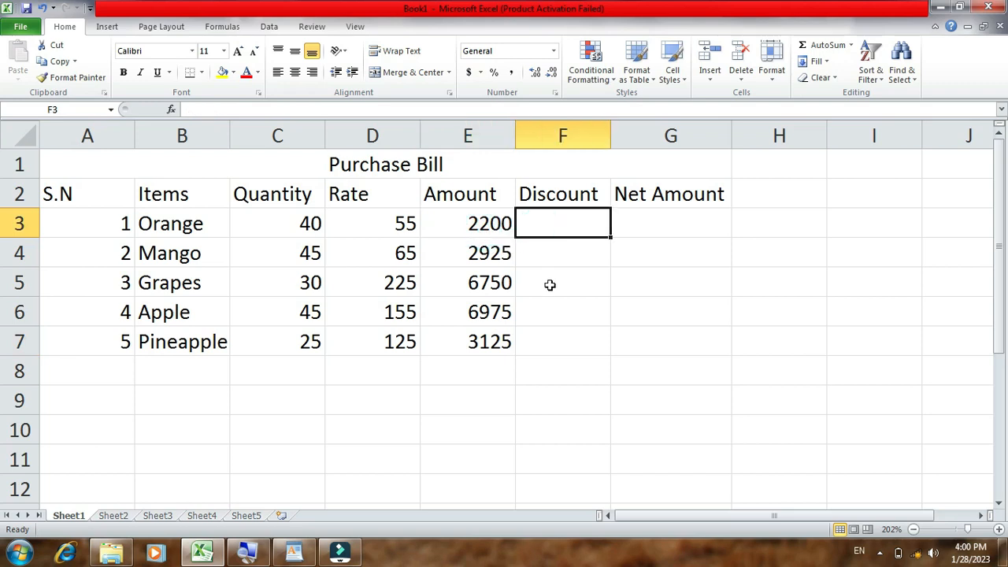
{"action": "type", "text": "="}
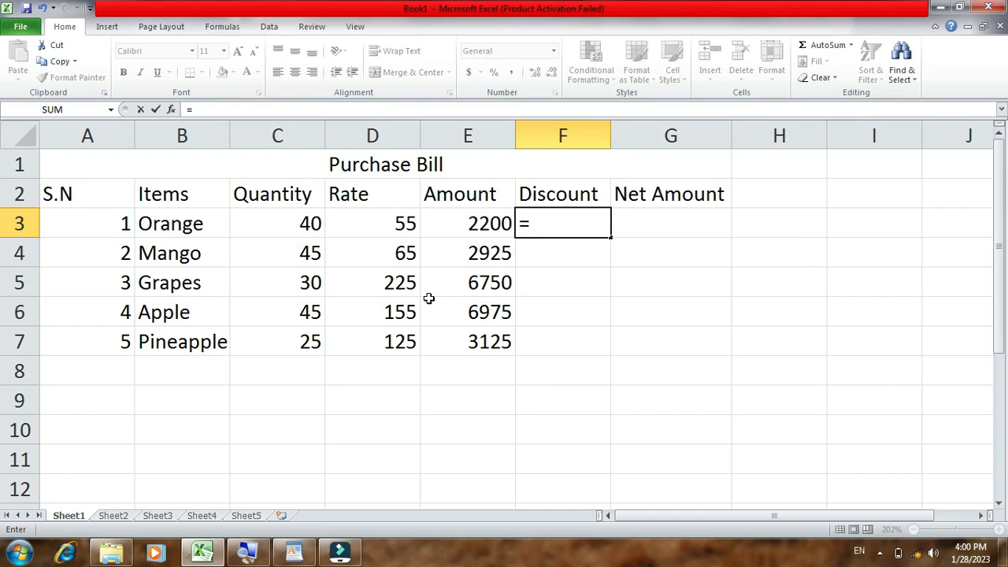
{"action": "left_click", "coordinate": [443, 213]}
{"action": "type", "text": "*5"}
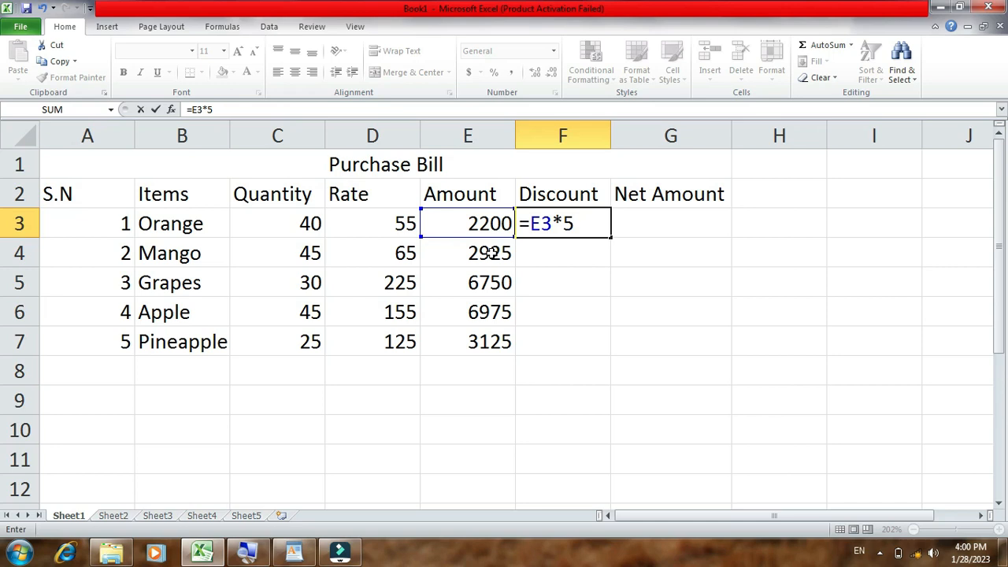
{"action": "type", "text": "%"}
{"action": "key", "text": "Return"}
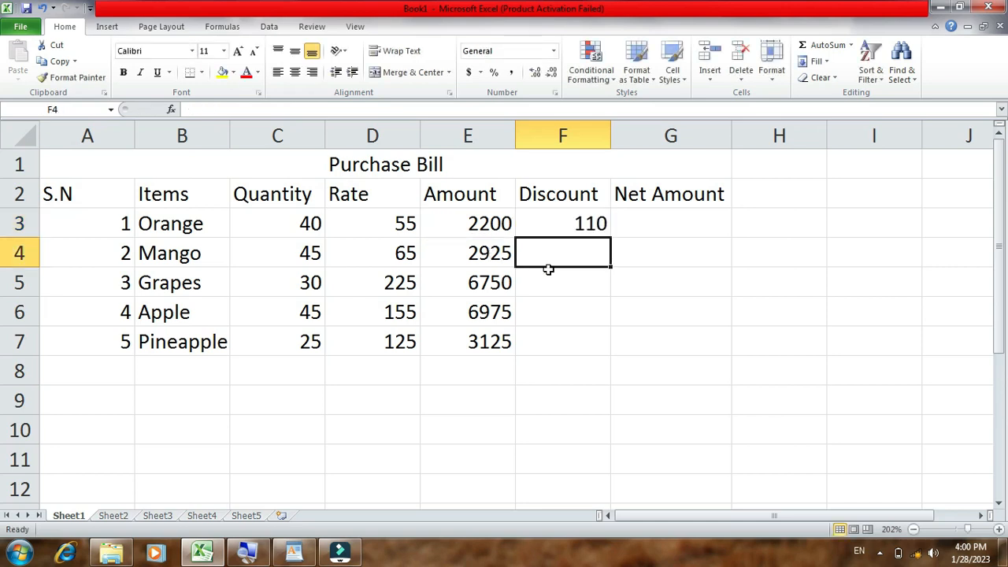
{"action": "left_click", "coordinate": [596, 224]}
{"action": "left_click_drag", "start_coordinate": [606, 237], "coordinate": [605, 351]}
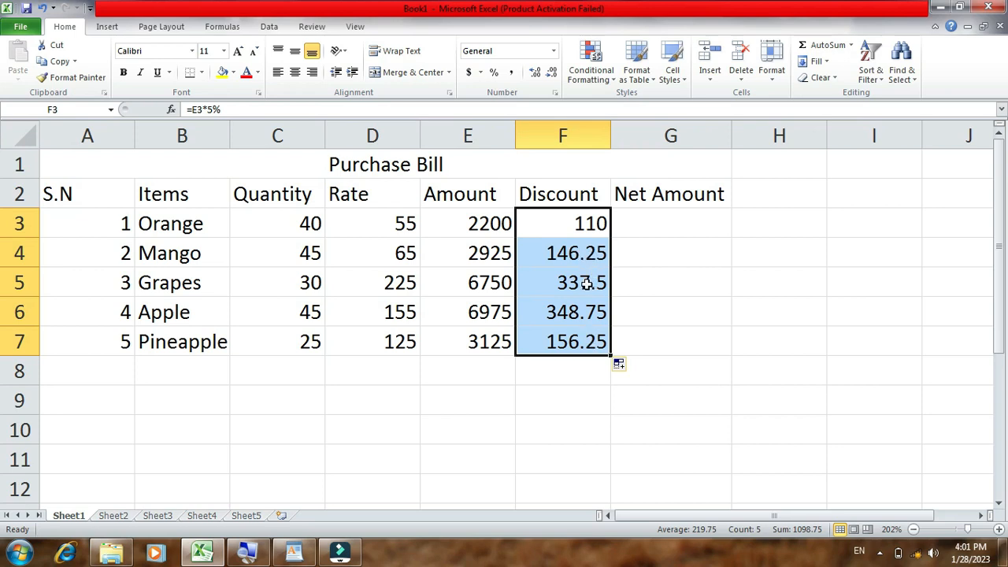
Step: Format the discount values in F3:F7 to show two decimal places
{"action": "left_click", "coordinate": [552, 73]}
{"action": "left_click", "coordinate": [536, 73]}
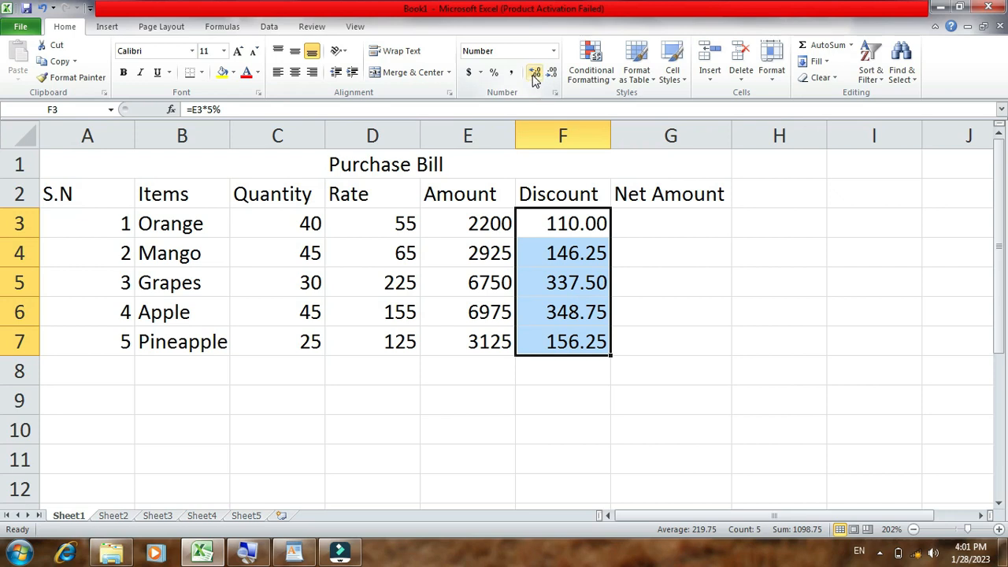
{"action": "left_click", "coordinate": [552, 73]}
{"action": "left_click", "coordinate": [552, 73]}
{"action": "left_click", "coordinate": [538, 74]}
{"action": "left_click", "coordinate": [539, 74]}
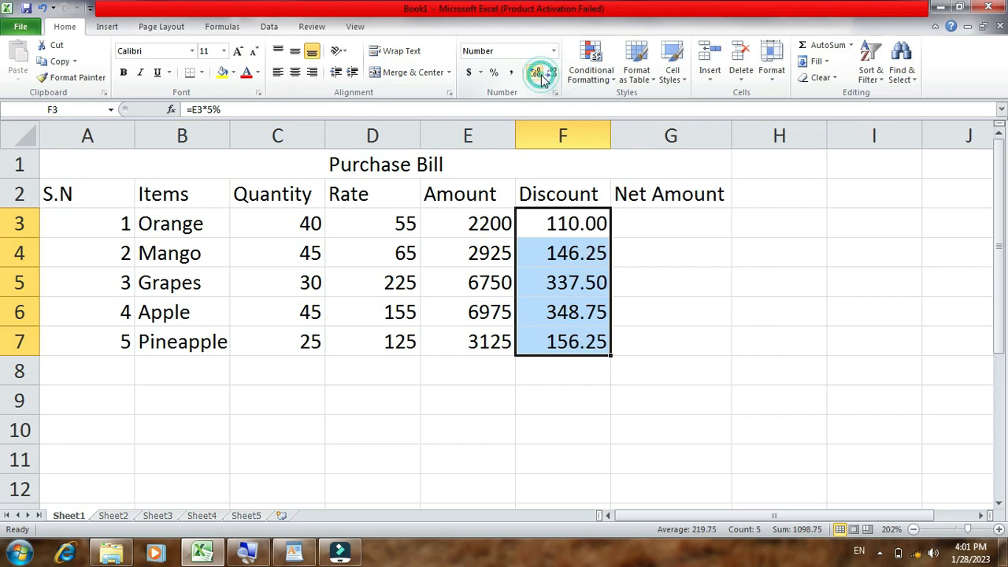
Step: Calculate the Orange net amount in cell G3 with the formula =E3-F3 and fill it down through G7
{"action": "left_click", "coordinate": [675, 223]}
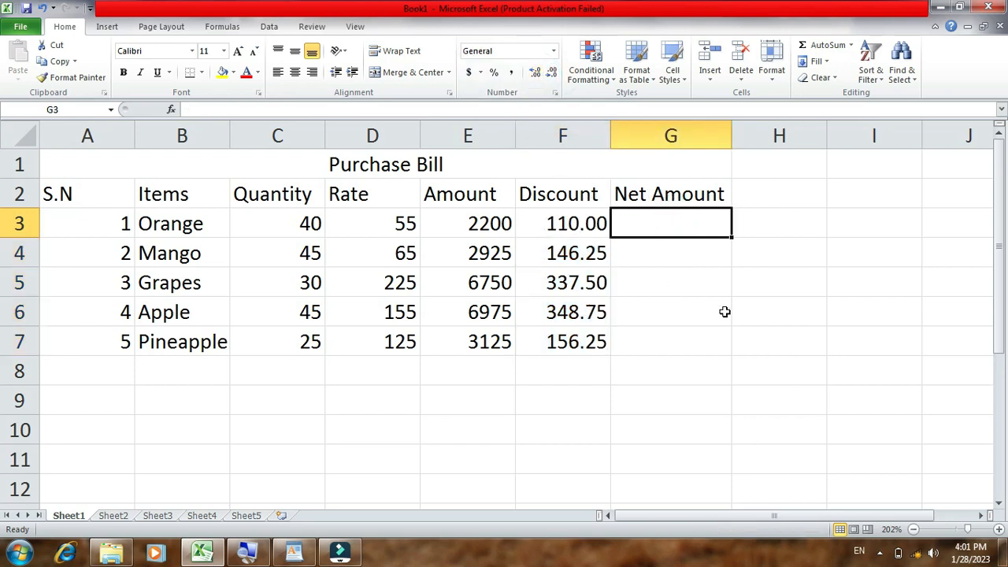
{"action": "type", "text": "="}
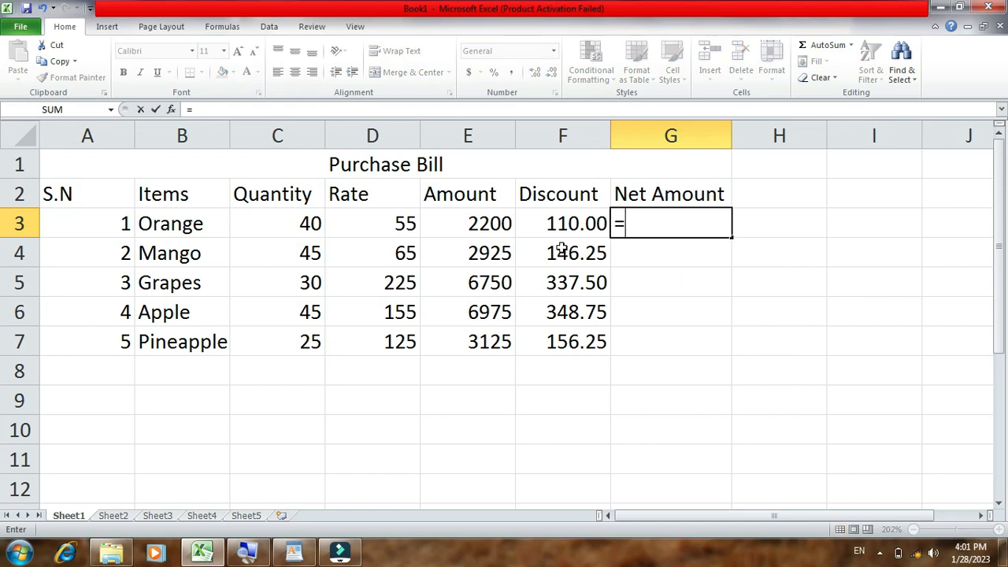
{"action": "left_click", "coordinate": [480, 224]}
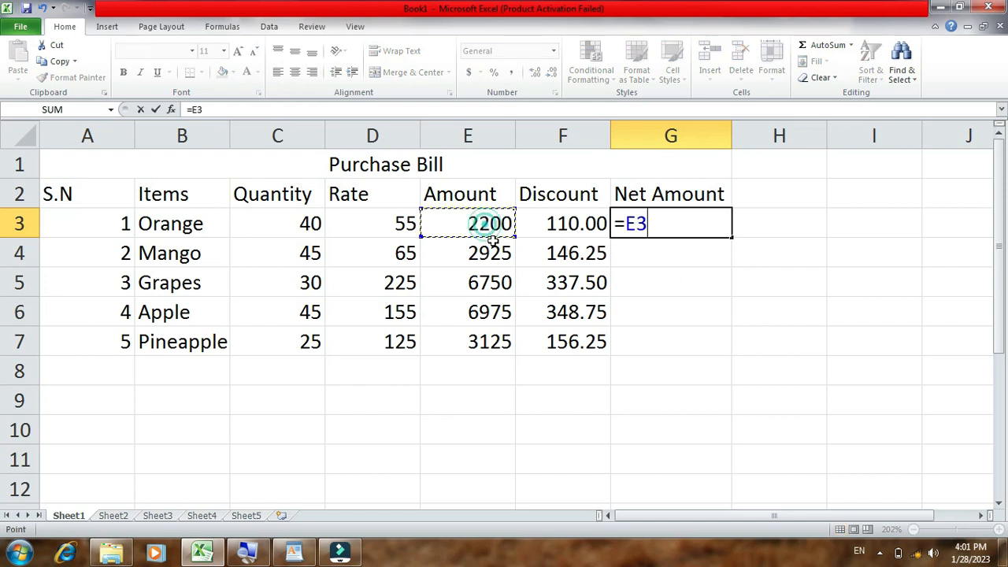
{"action": "type", "text": "-"}
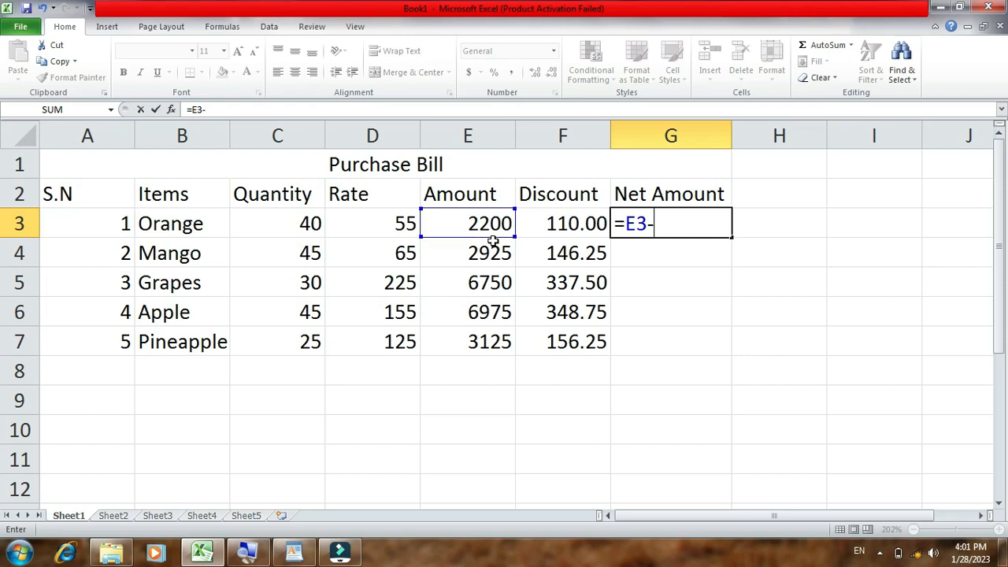
{"action": "left_click", "coordinate": [537, 224]}
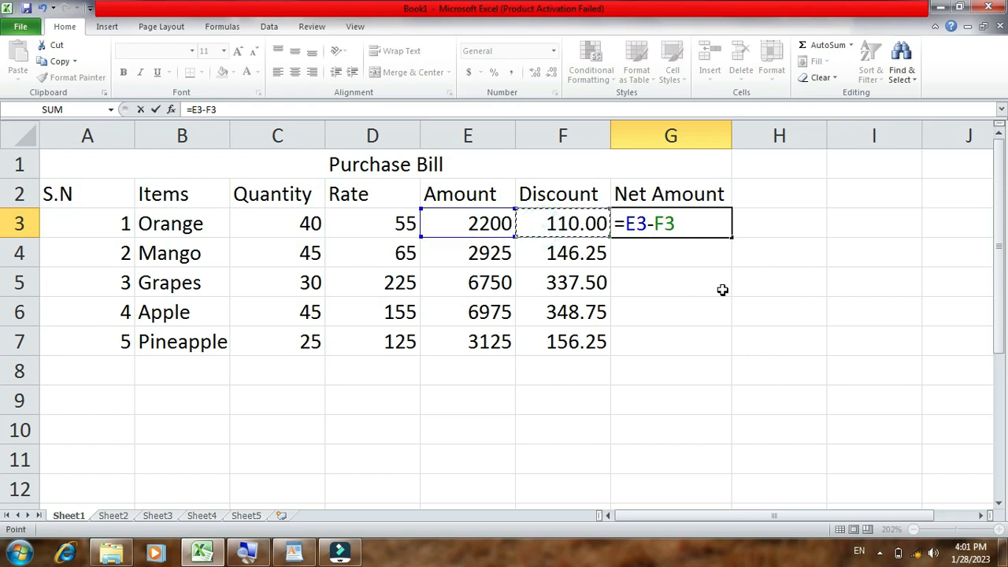
{"action": "key", "text": "Return"}
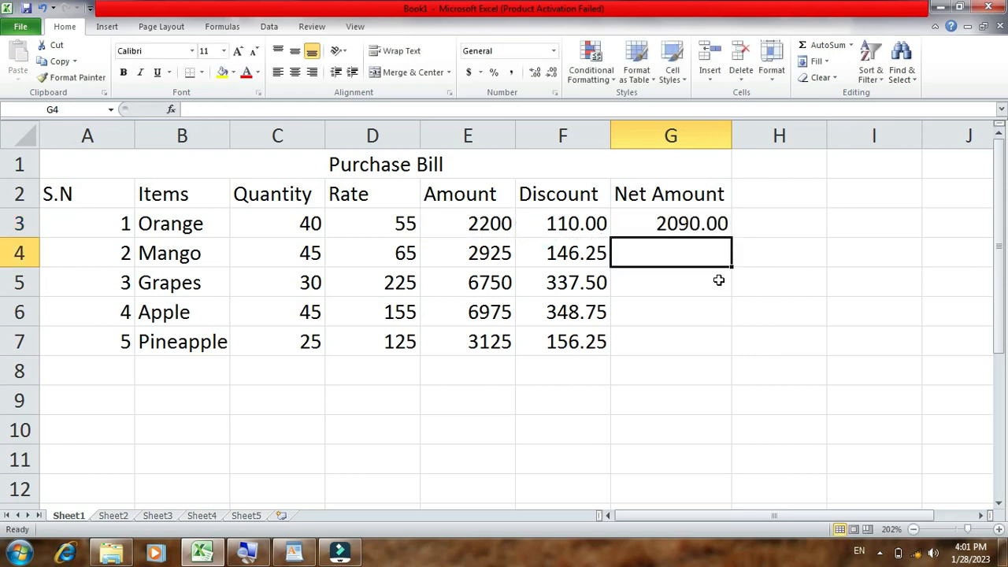
{"action": "left_click", "coordinate": [701, 229]}
{"action": "left_click_drag", "start_coordinate": [729, 236], "coordinate": [730, 355]}
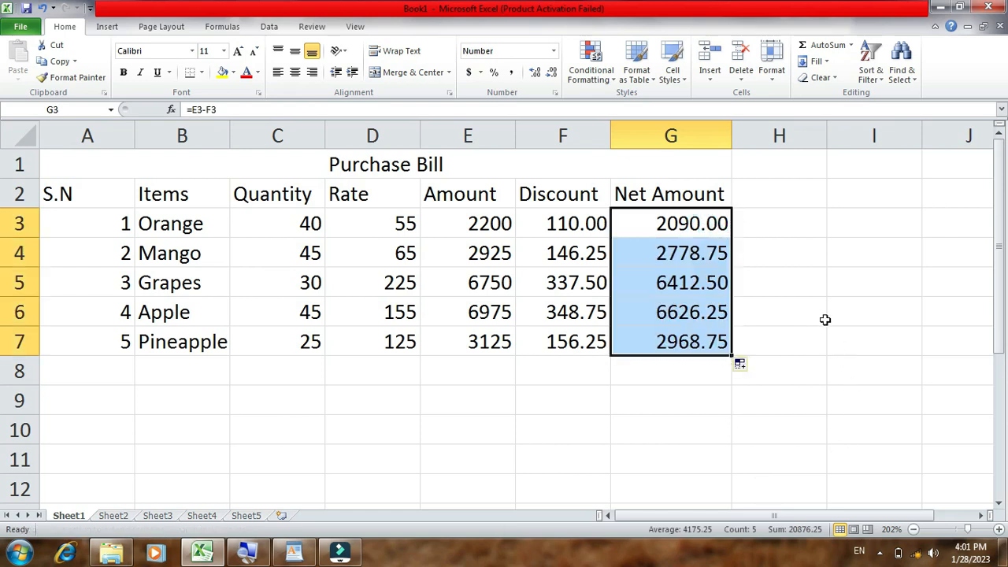
Step: Increase the decimal places of the net amounts in G3:G7 to four
{"action": "left_click", "coordinate": [535, 72]}
{"action": "left_click", "coordinate": [535, 72]}
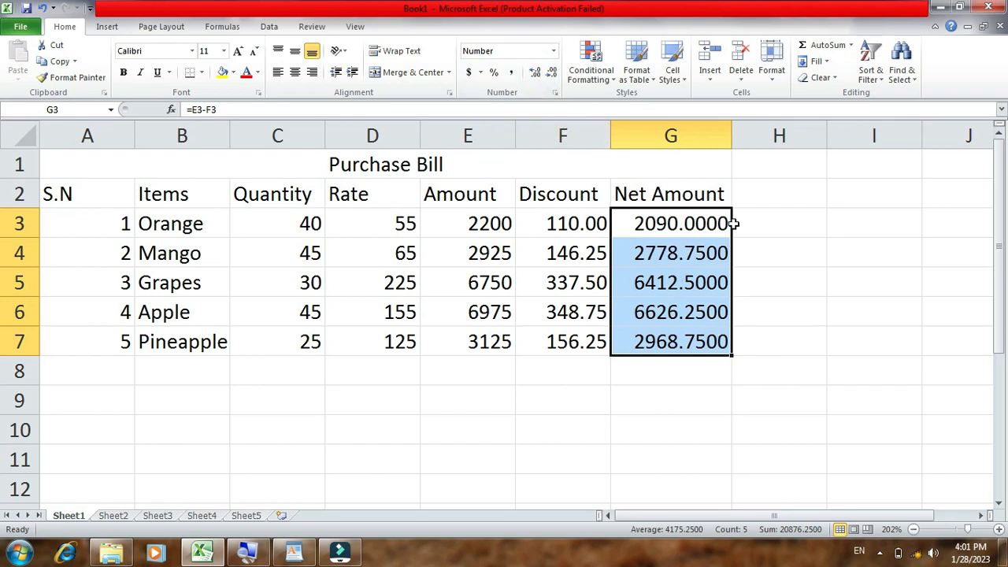
Step: Reduce the net amounts in G3:G7 to two decimal places and dismiss the antivirus notification
{"action": "left_click", "coordinate": [551, 72]}
{"action": "left_click", "coordinate": [551, 72]}
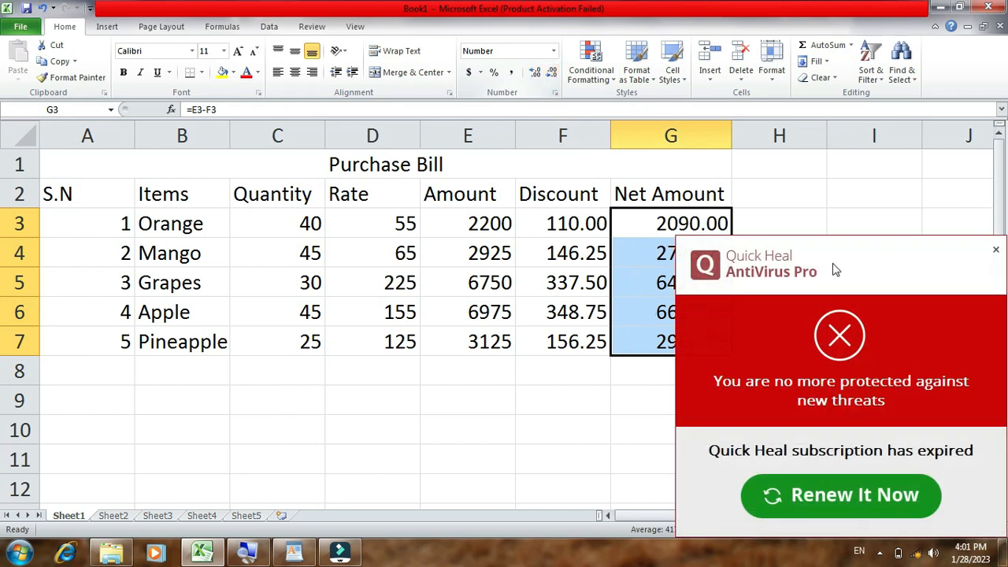
{"action": "left_click", "coordinate": [993, 250]}
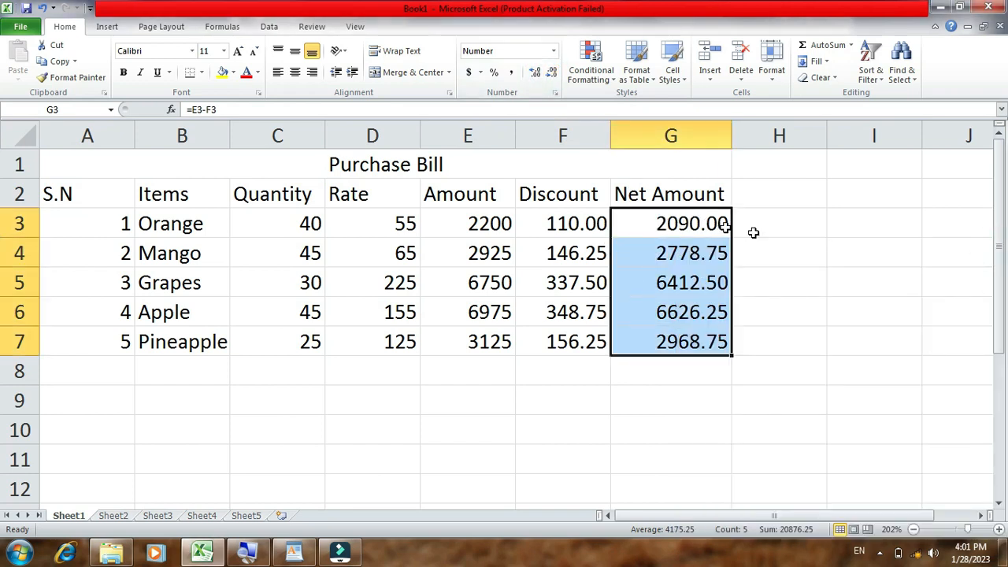
{"action": "left_click", "coordinate": [640, 221]}
{"action": "left_click_drag", "start_coordinate": [298, 220], "coordinate": [381, 338]}
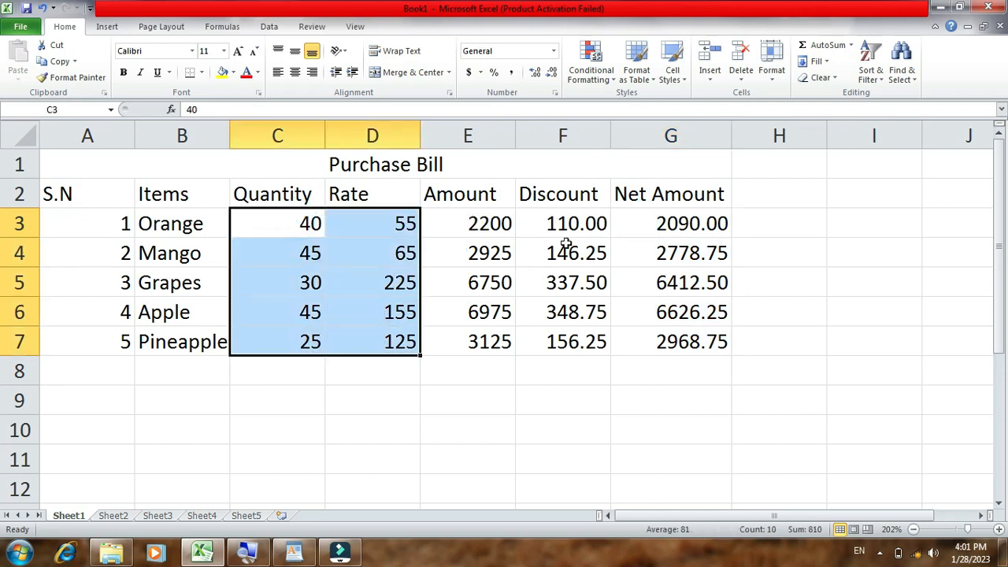
{"action": "left_click_drag", "start_coordinate": [296, 223], "coordinate": [377, 339]}
{"action": "left_click", "coordinate": [685, 218]}
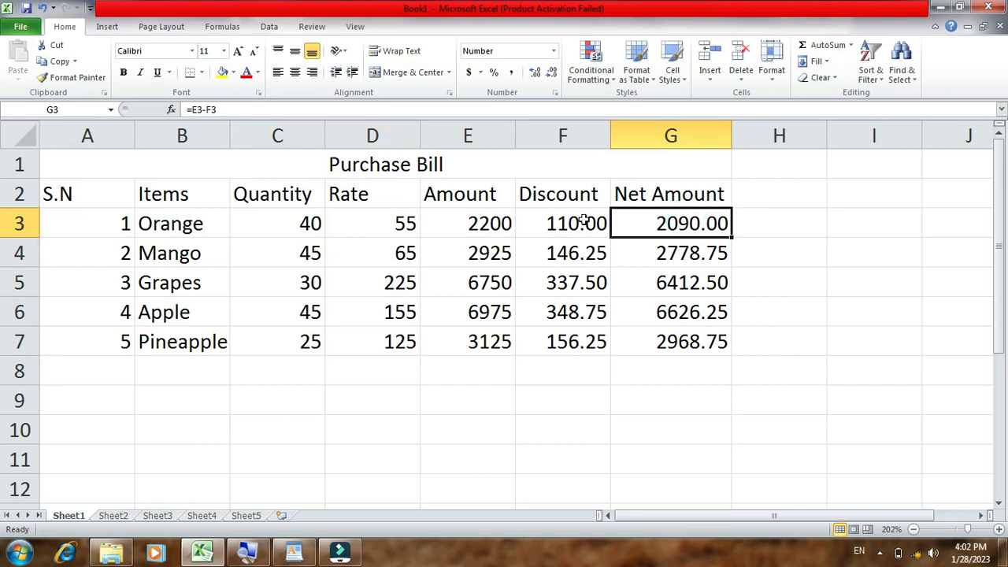
{"action": "left_click_drag", "start_coordinate": [498, 224], "coordinate": [645, 224]}
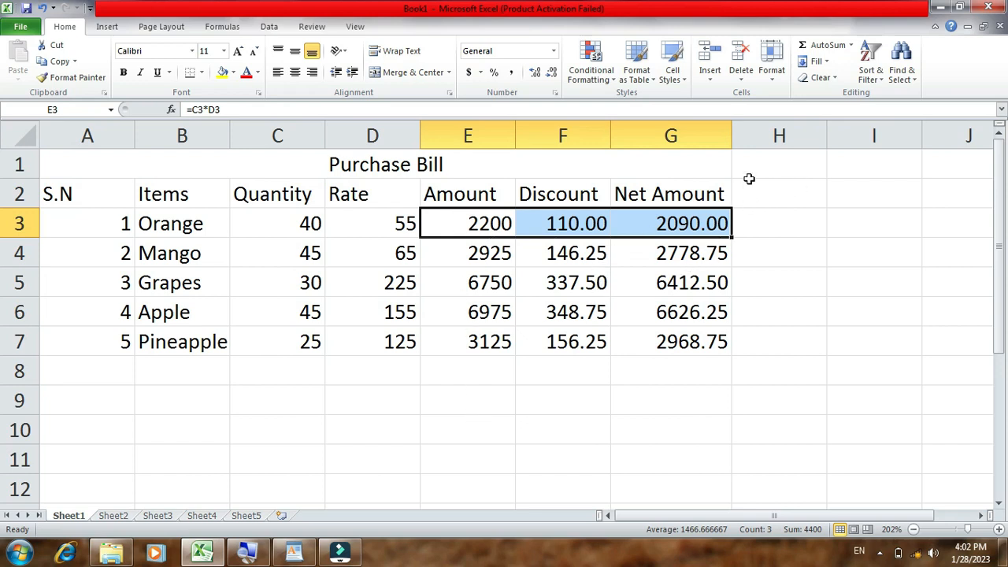
{"action": "left_click", "coordinate": [675, 216]}
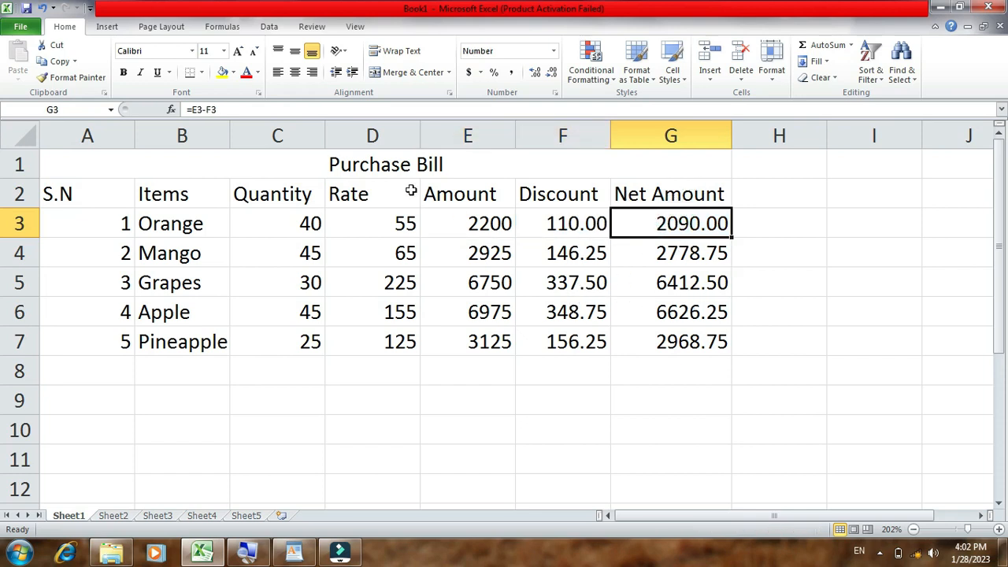
Step: Apply all borders to the whole bill table, from the title row through the Pineapple row (A1:G7)
{"action": "left_click_drag", "start_coordinate": [329, 162], "coordinate": [325, 343]}
{"action": "left_click", "coordinate": [202, 71]}
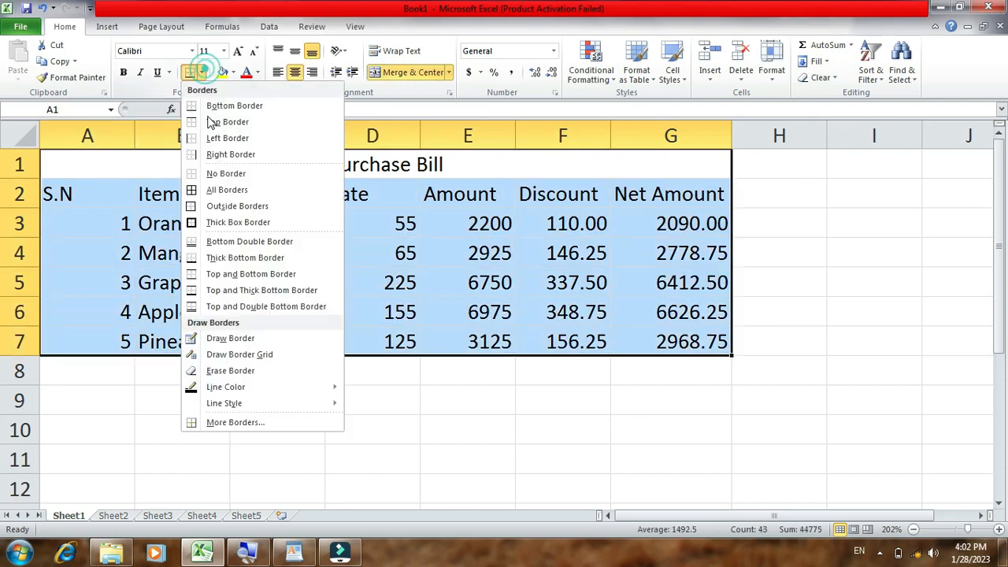
{"action": "left_click", "coordinate": [225, 191]}
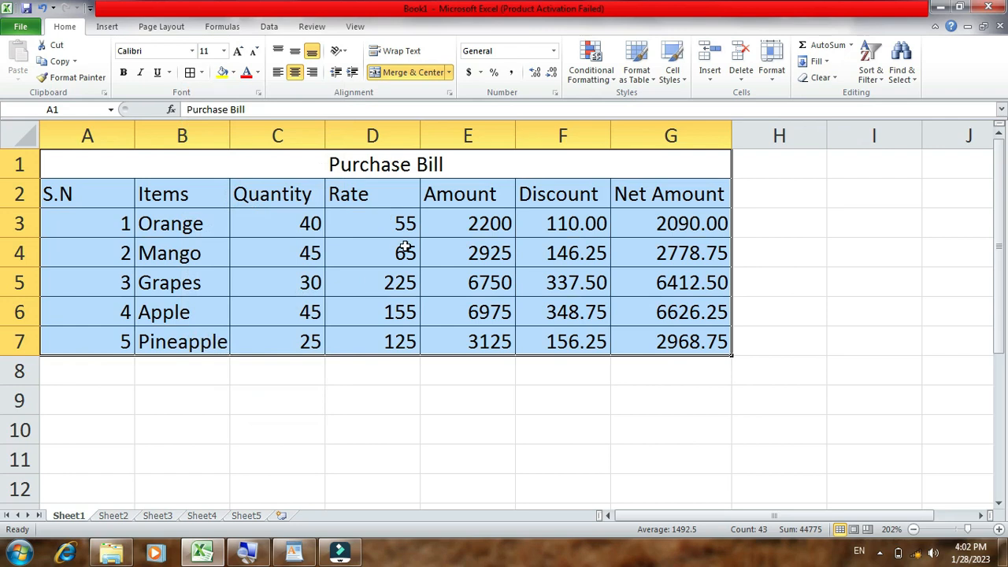
{"action": "left_click", "coordinate": [564, 412]}
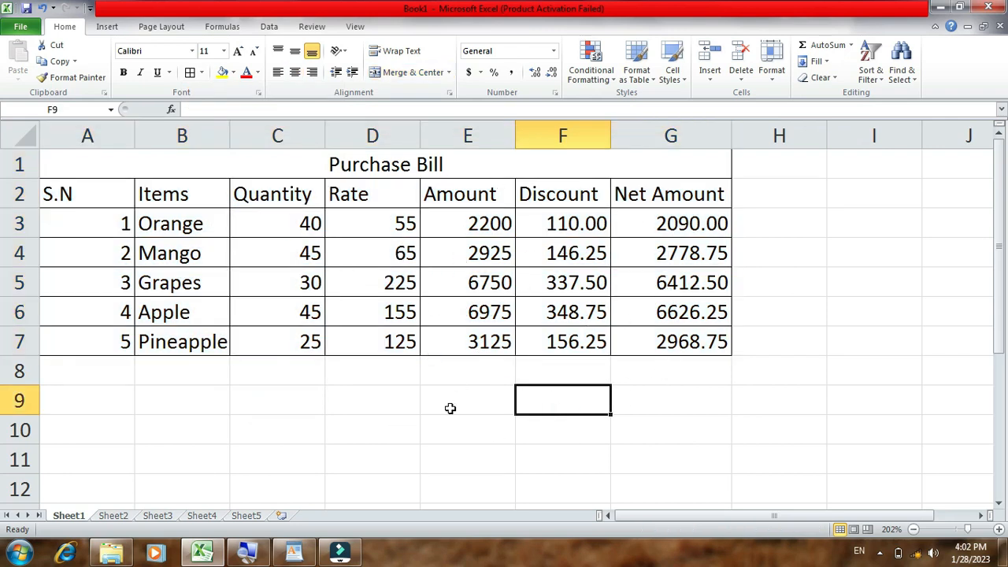
Step: Total the net amounts in cell G8 using AutoSum with the formula =SUM(G3:G7)
{"action": "left_click", "coordinate": [666, 370]}
{"action": "left_click_drag", "start_coordinate": [651, 223], "coordinate": [652, 352]}
{"action": "left_click", "coordinate": [661, 375]}
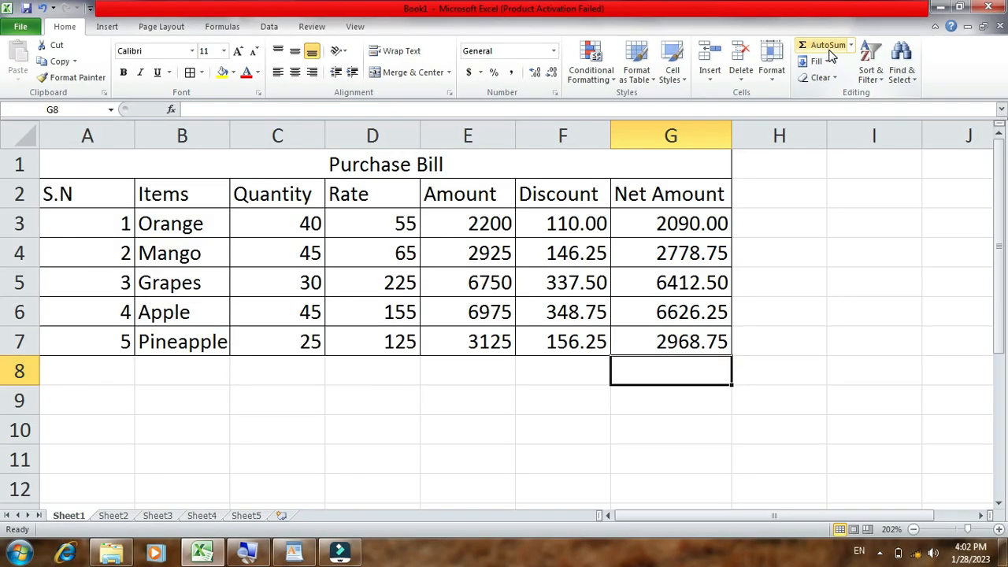
{"action": "left_click", "coordinate": [827, 47]}
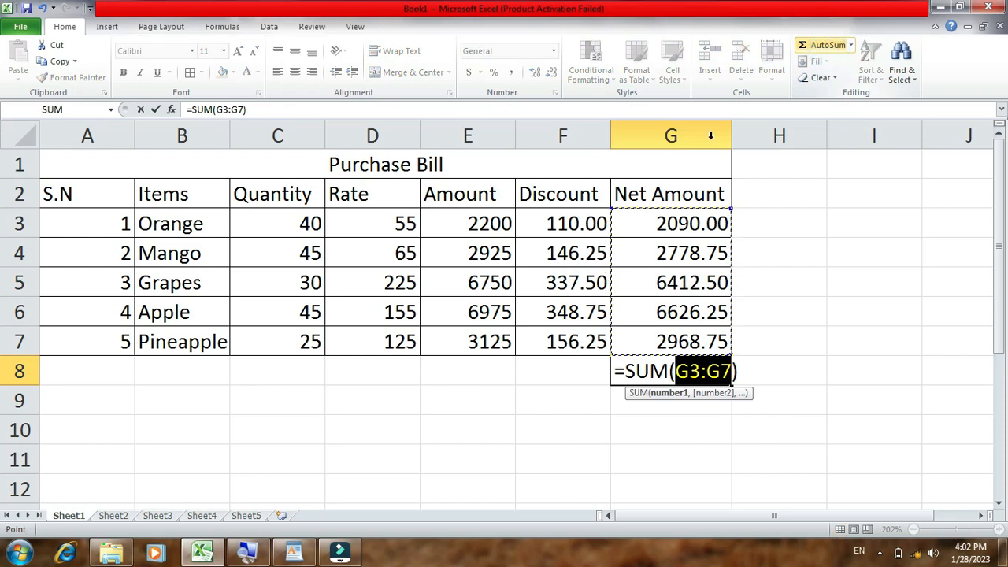
{"action": "left_click", "coordinate": [736, 371]}
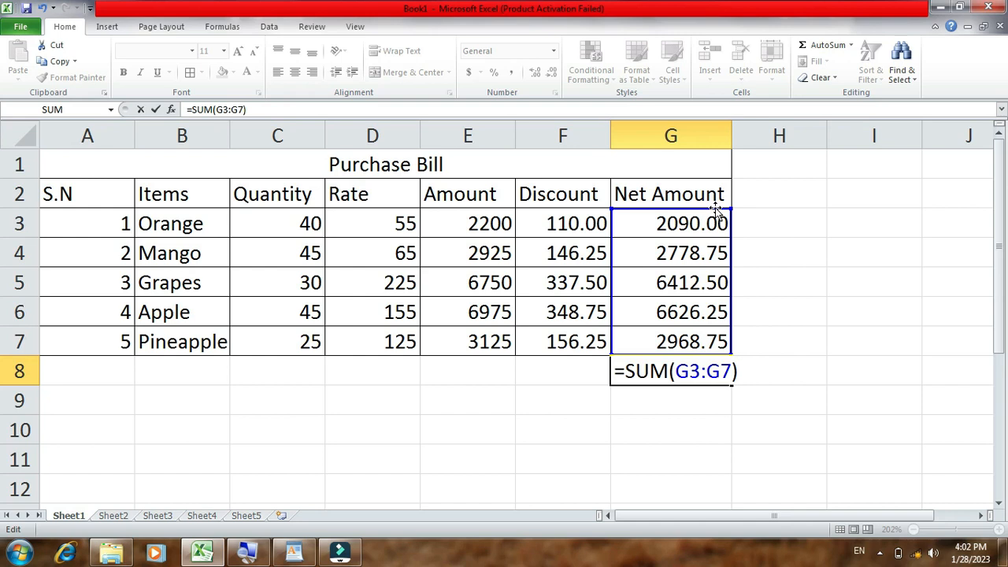
{"action": "key", "text": "Return"}
Step: Make the net amount total in cell G8 bold
{"action": "left_click", "coordinate": [662, 347]}
{"action": "left_click", "coordinate": [657, 367]}
{"action": "left_click", "coordinate": [123, 71]}
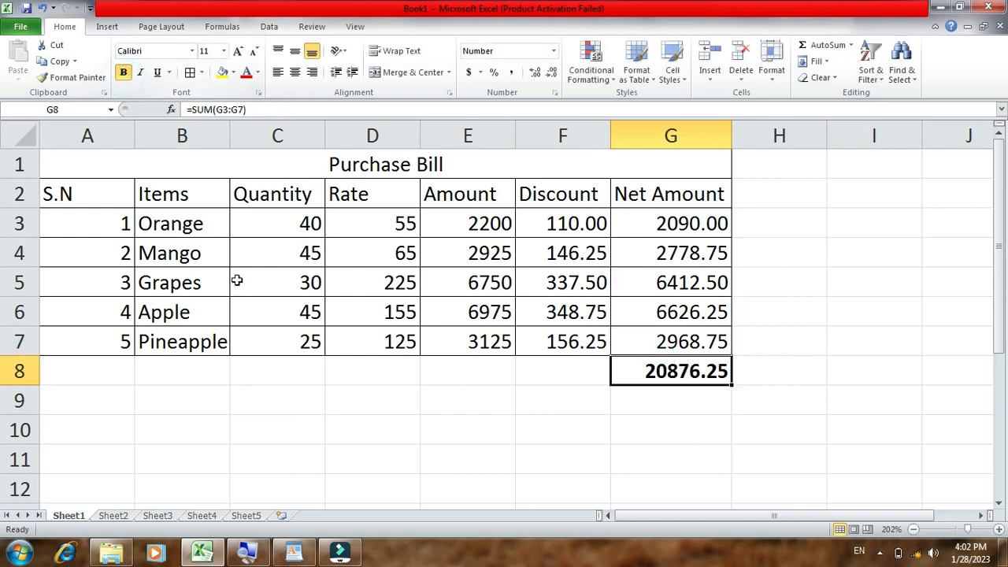
{"action": "left_click", "coordinate": [668, 285]}
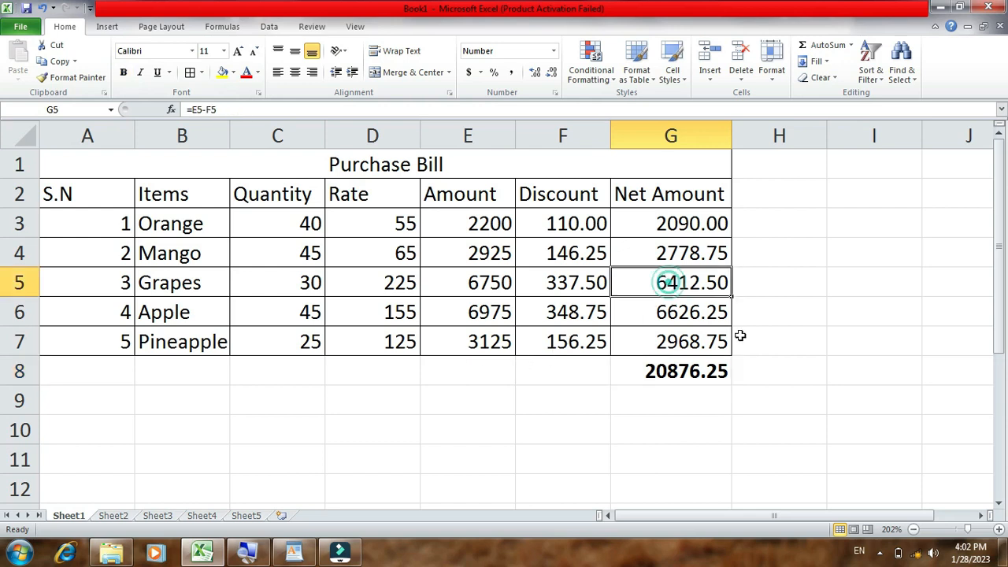
{"action": "left_click", "coordinate": [797, 370]}
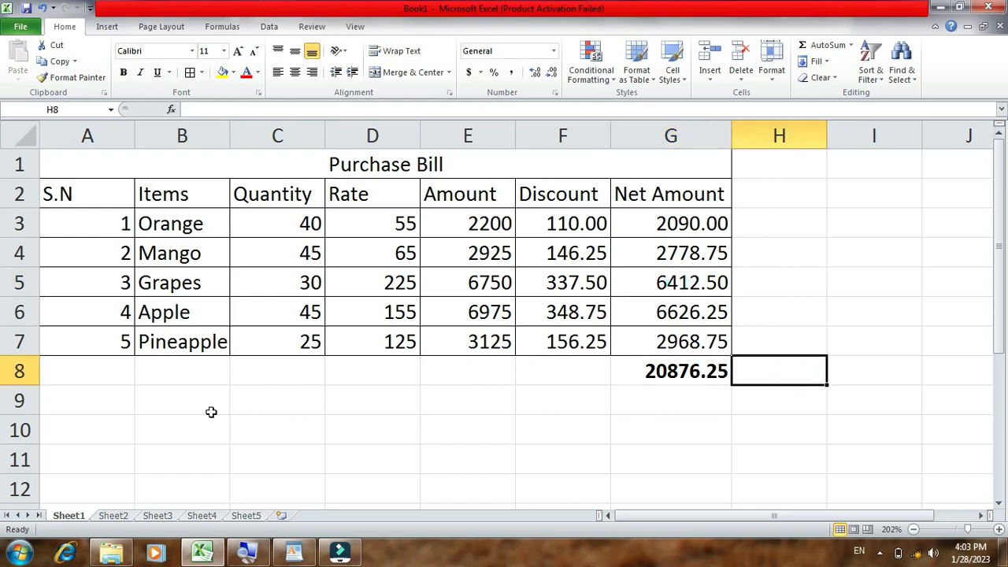
Step: Fill the merged Purchase Bill title cell in row 1 with a light pink theme color
{"action": "left_click", "coordinate": [325, 161]}
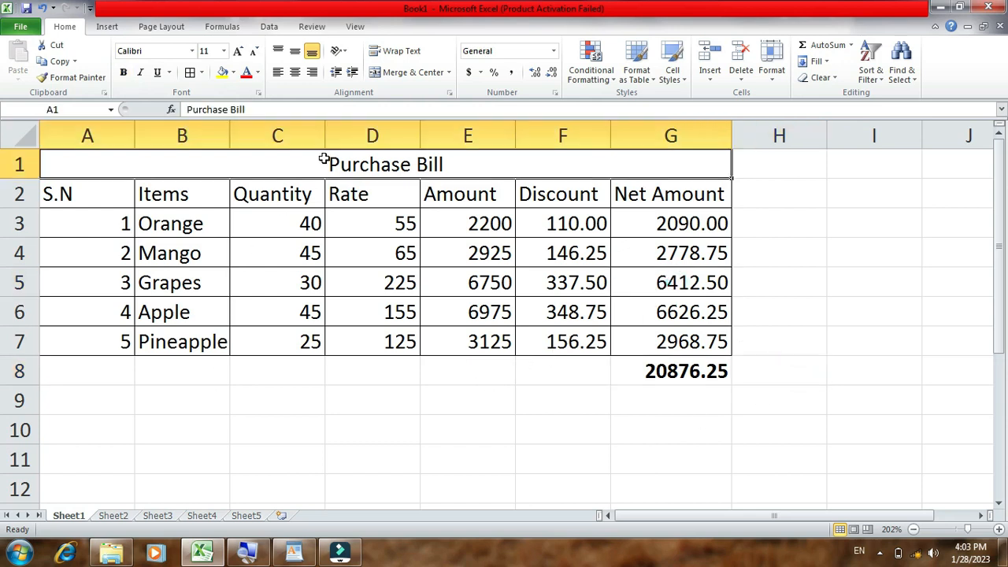
{"action": "left_click", "coordinate": [233, 72]}
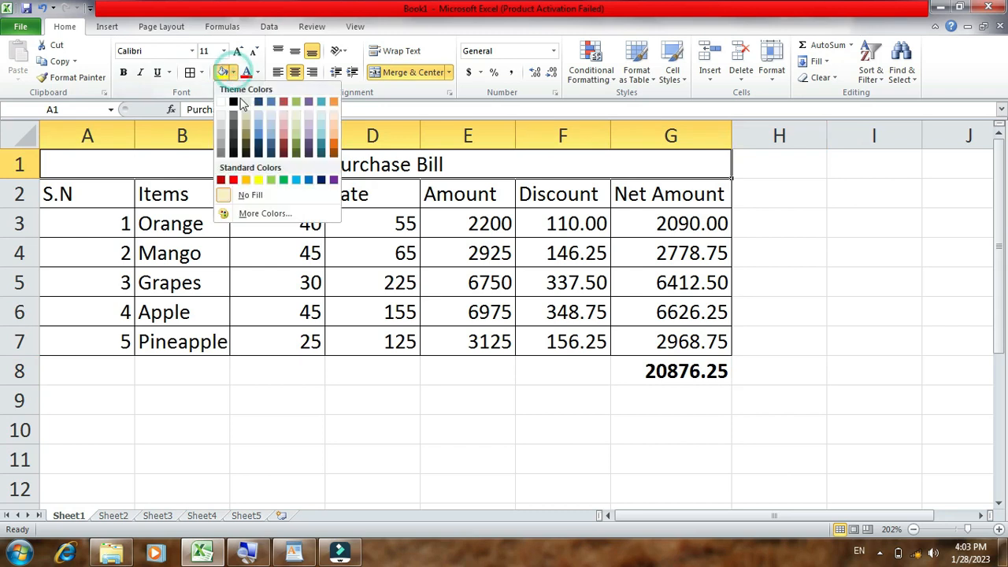
{"action": "left_click", "coordinate": [282, 117]}
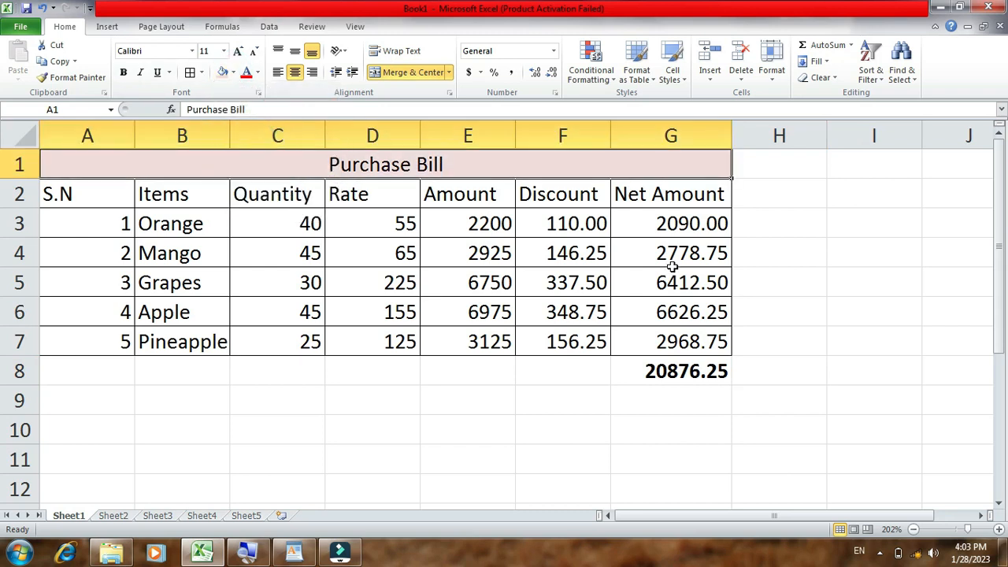
{"action": "left_click", "coordinate": [797, 329]}
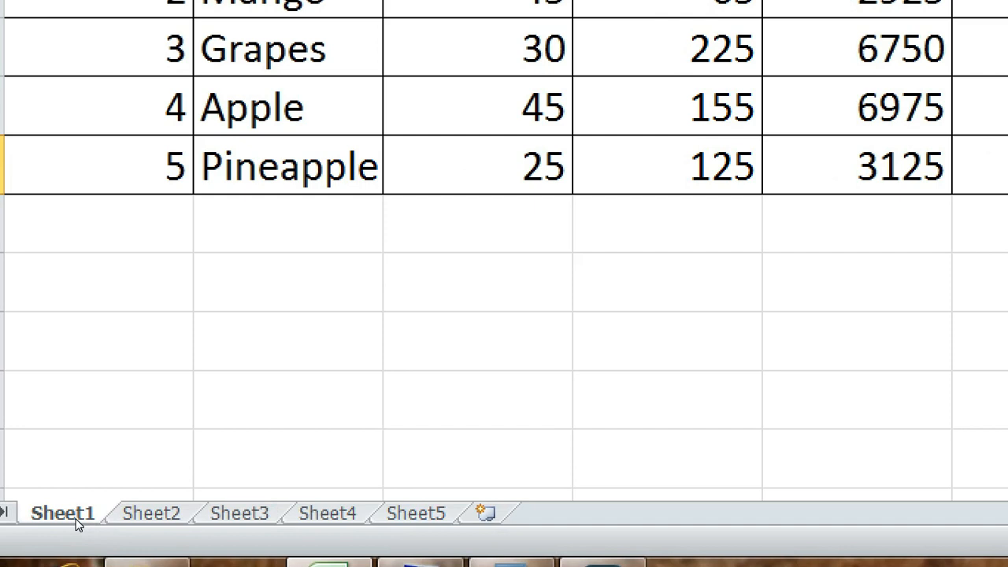
Step: Rename the Sheet1 worksheet as "Purchase bill"
{"action": "right_click", "coordinate": [76, 524]}
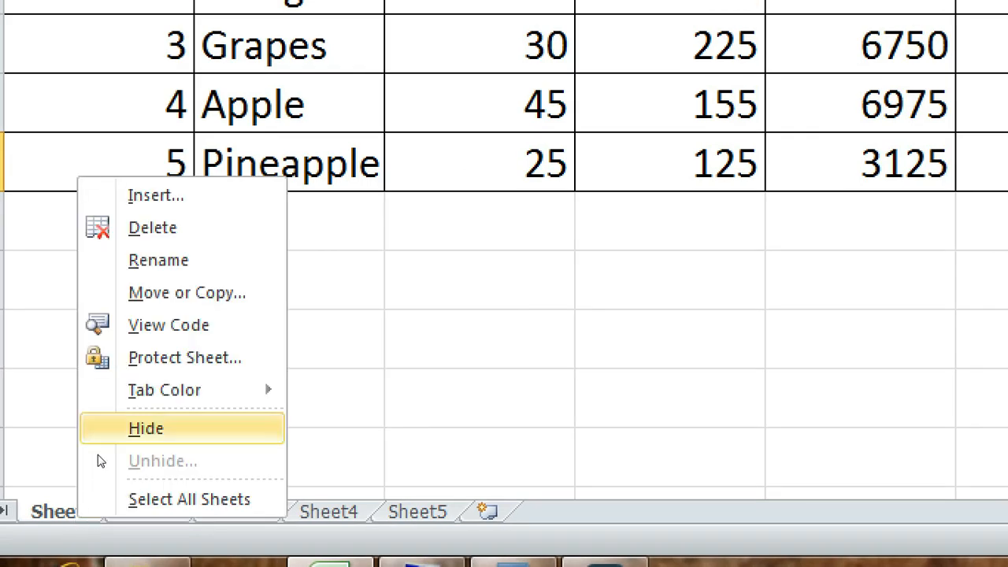
{"action": "left_click", "coordinate": [98, 396]}
{"action": "key", "text": "BackSpace"}
{"action": "type", "text": "Purchase bill"}
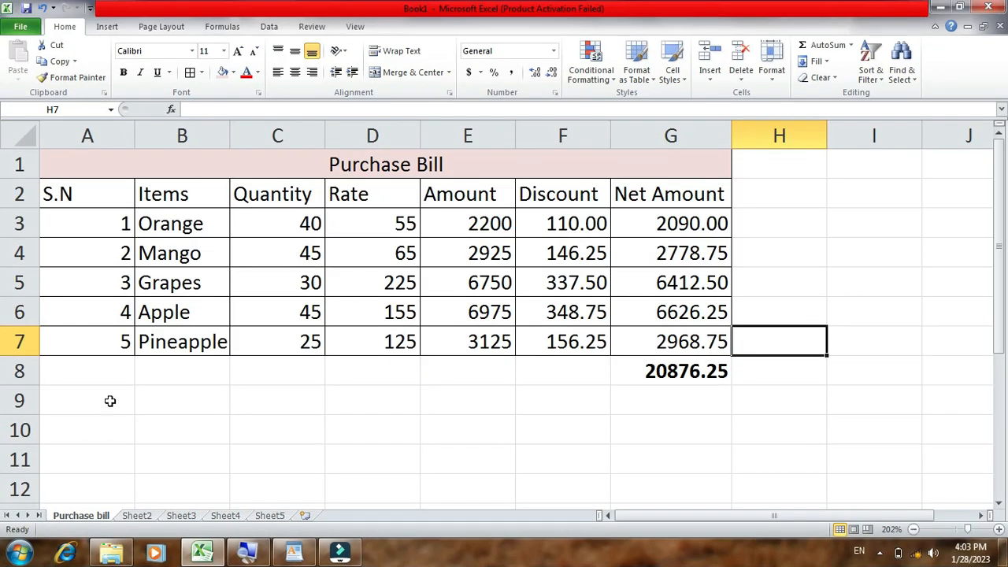
{"action": "left_click", "coordinate": [307, 283]}
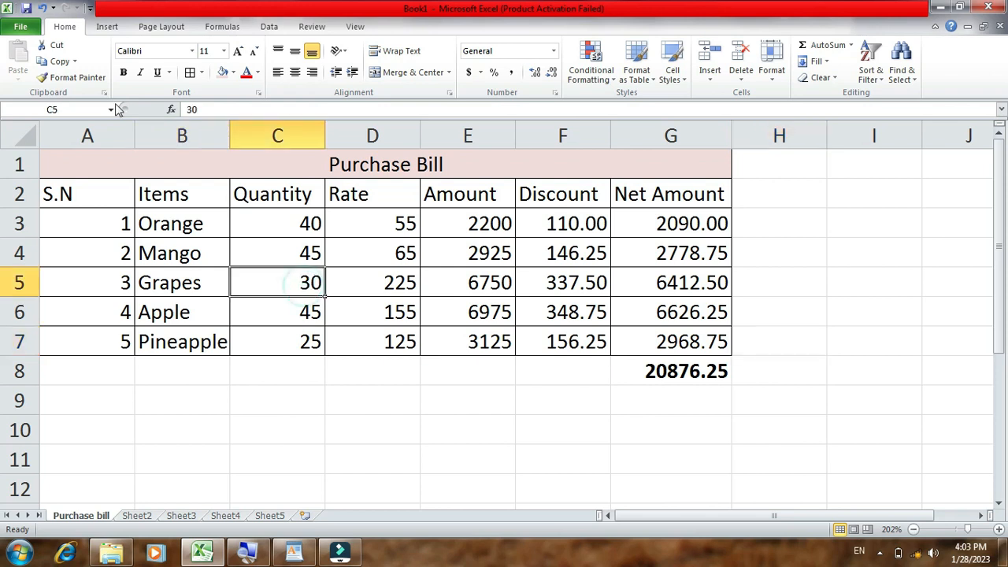
Step: Save the workbook in My Documents as an Excel Workbook named "Purchase Bill"
{"action": "left_click", "coordinate": [20, 26]}
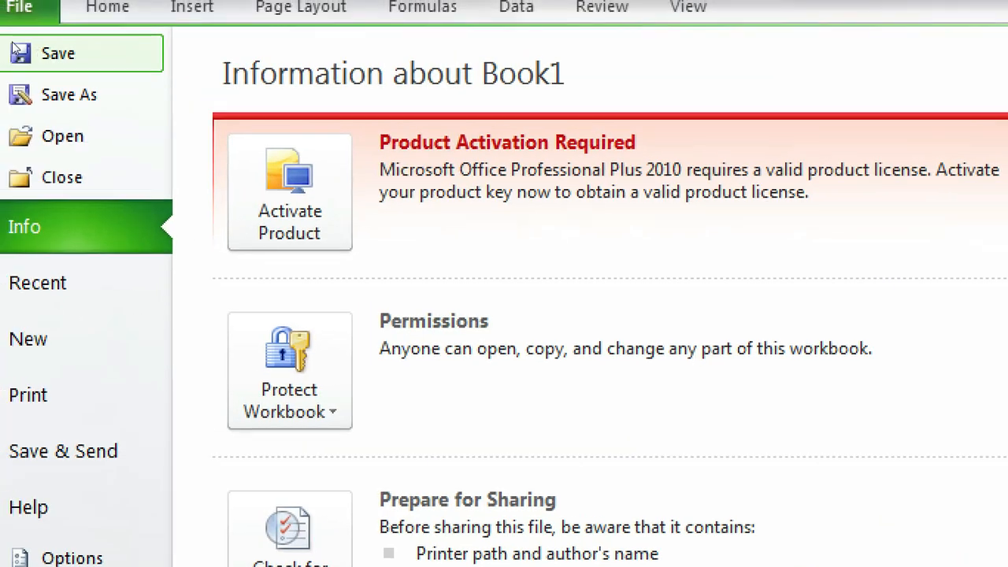
{"action": "left_click", "coordinate": [23, 52]}
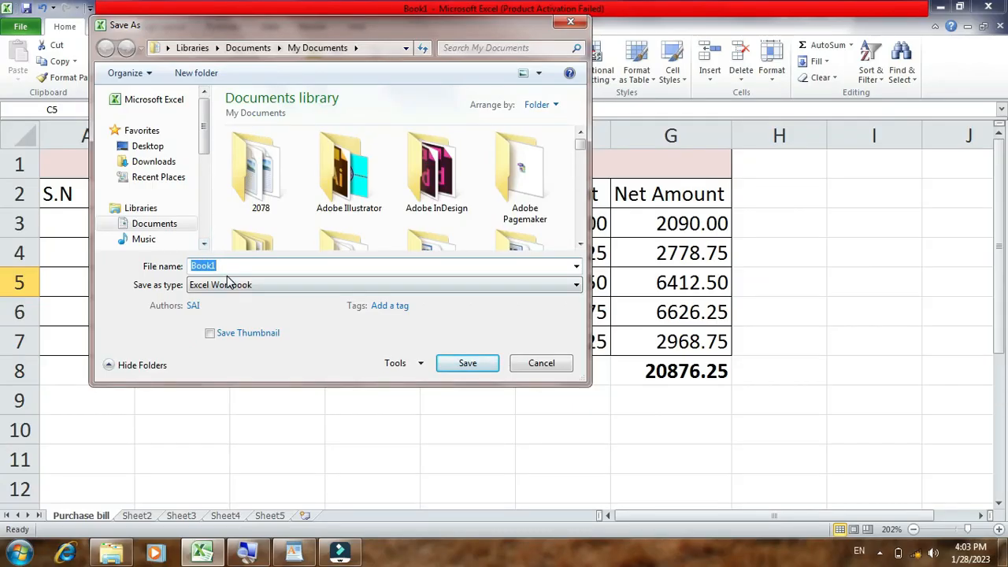
{"action": "key", "text": "BackSpace"}
{"action": "type", "text": "Purchase Bill"}
{"action": "left_click_drag", "start_coordinate": [242, 34], "coordinate": [427, 72]}
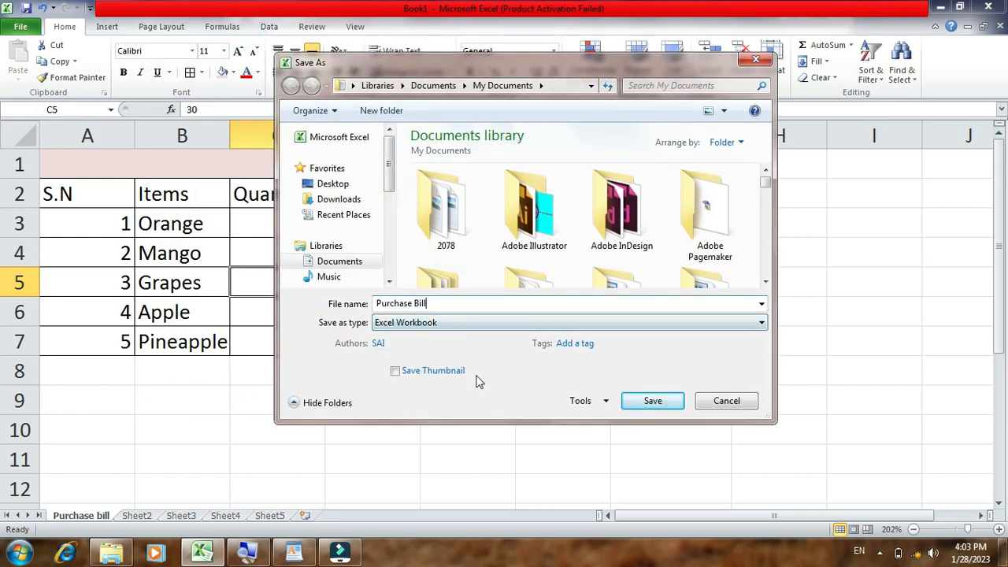
{"action": "left_click", "coordinate": [652, 402]}
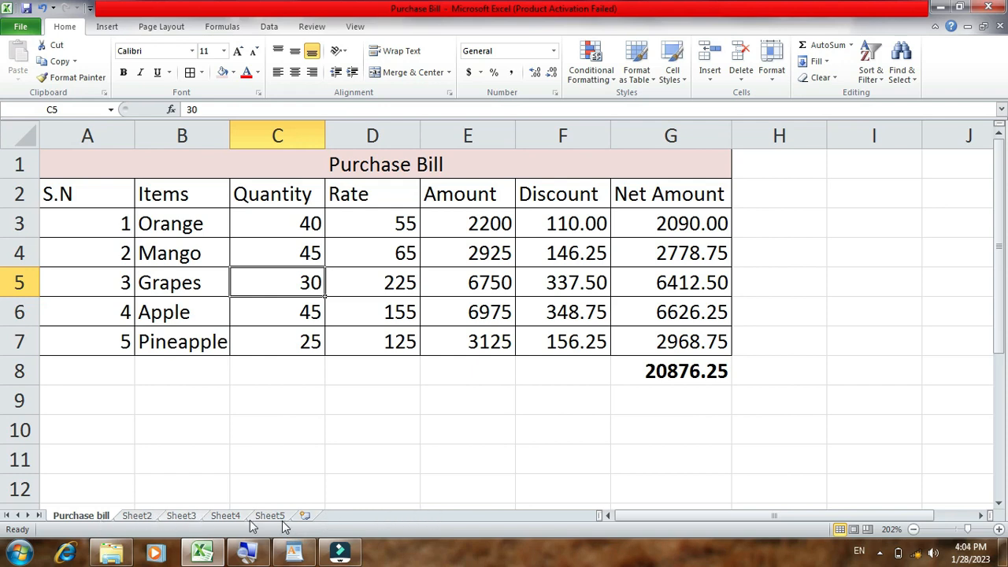
Step: Add two new worksheets after Sheet5 and return to the Purchase bill sheet
{"action": "left_click", "coordinate": [305, 516]}
{"action": "left_click", "coordinate": [343, 515]}
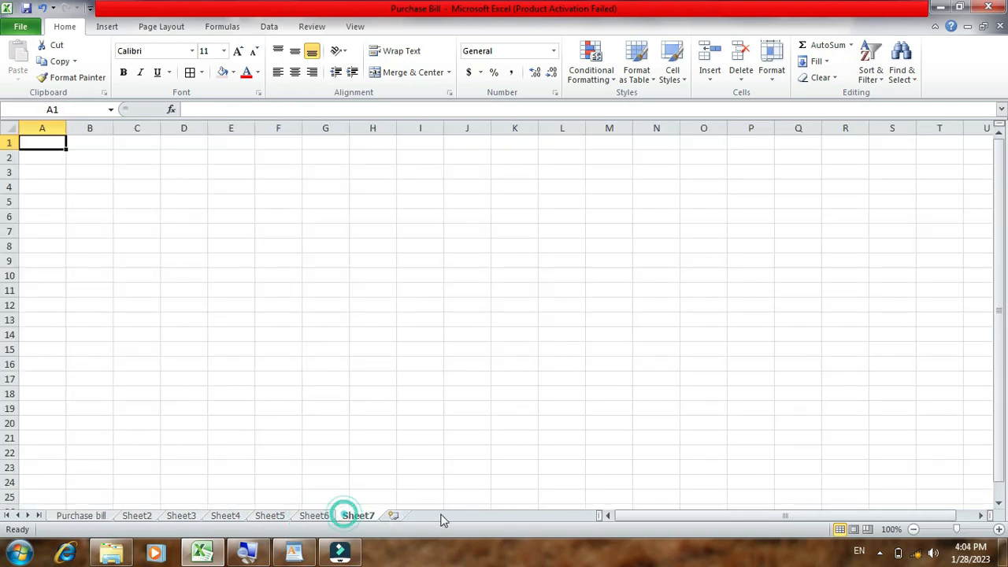
{"action": "left_click", "coordinate": [82, 516]}
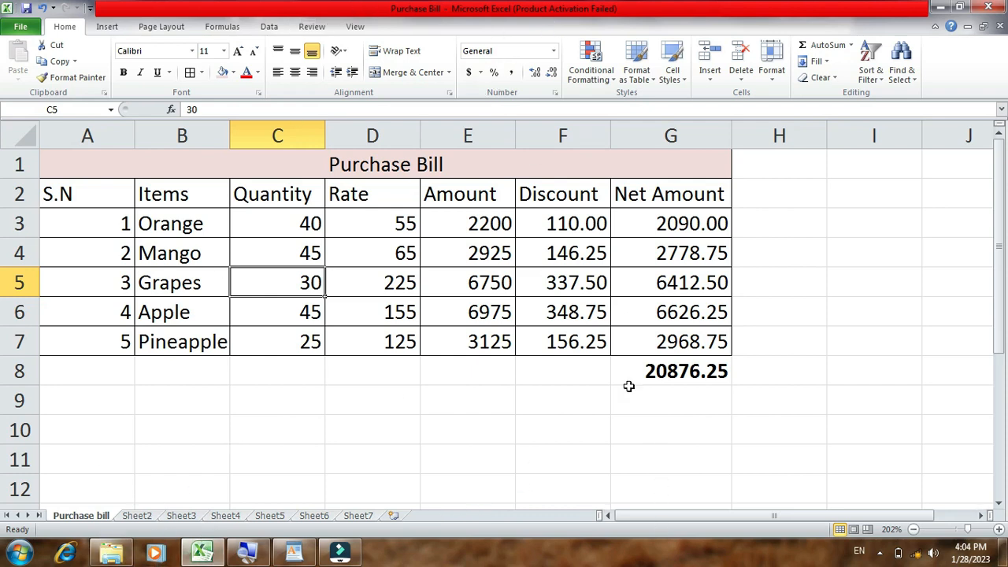
{"action": "mouse_move", "coordinate": [752, 515]}
{"action": "left_mouse_down"}
{"action": "mouse_move", "coordinate": [767, 515]}
{"action": "mouse_move", "coordinate": [752, 515]}
{"action": "left_mouse_up"}
Step: Apply a thick box border around the column header row A2:G2
{"action": "left_click_drag", "start_coordinate": [103, 193], "coordinate": [698, 197]}
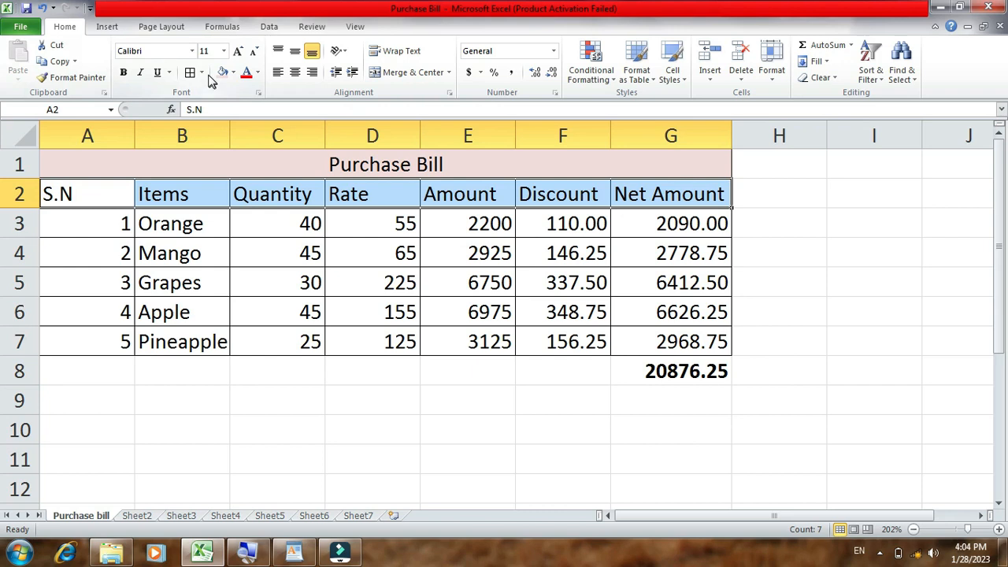
{"action": "left_click", "coordinate": [202, 72]}
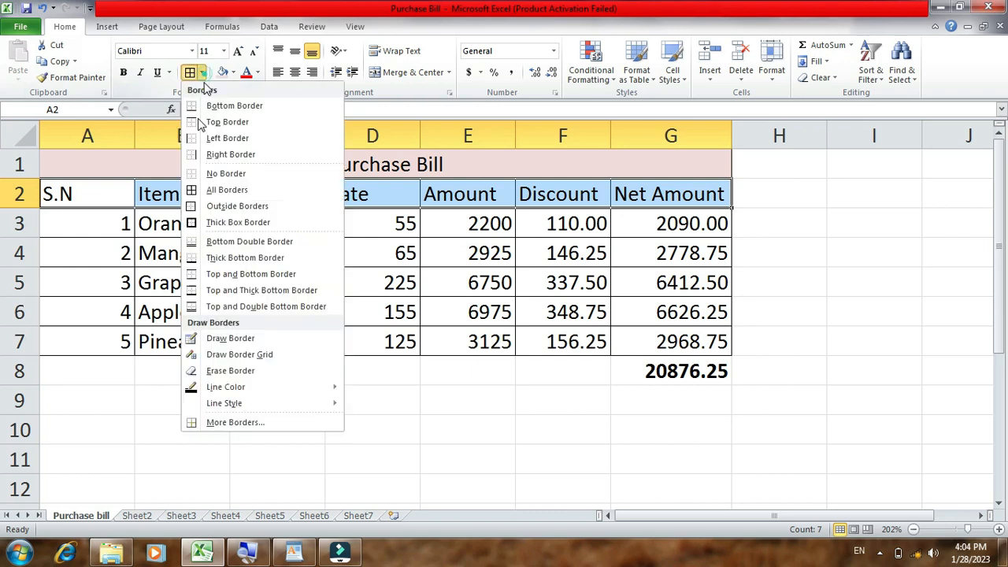
{"action": "left_click", "coordinate": [248, 223]}
{"action": "left_click", "coordinate": [349, 439]}
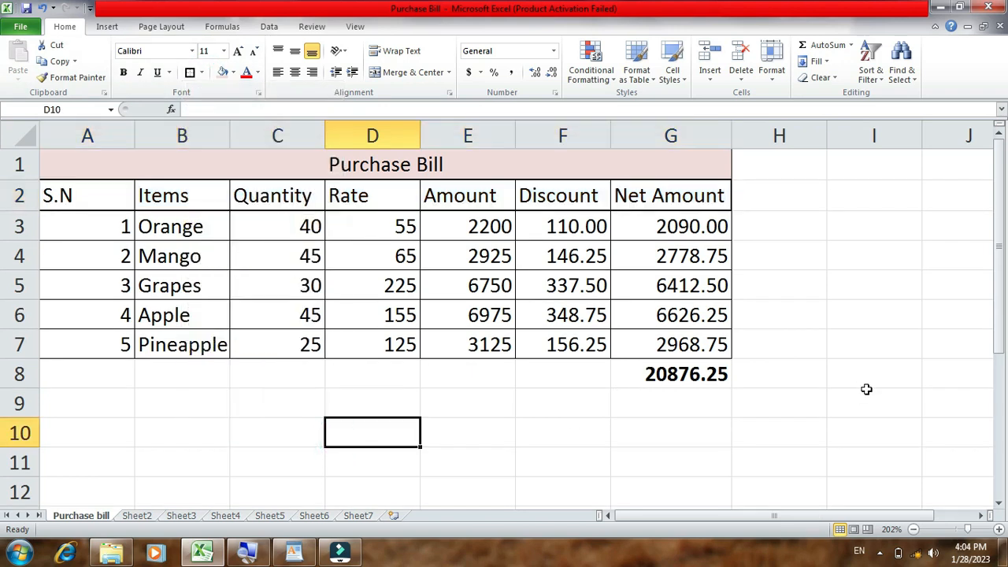